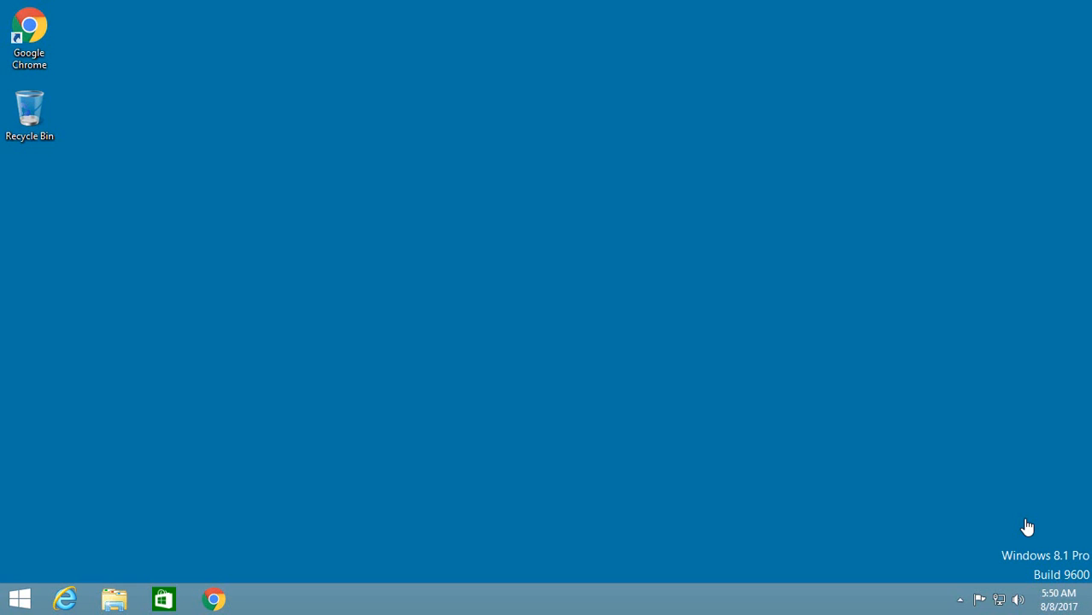
double_click(23, 39)
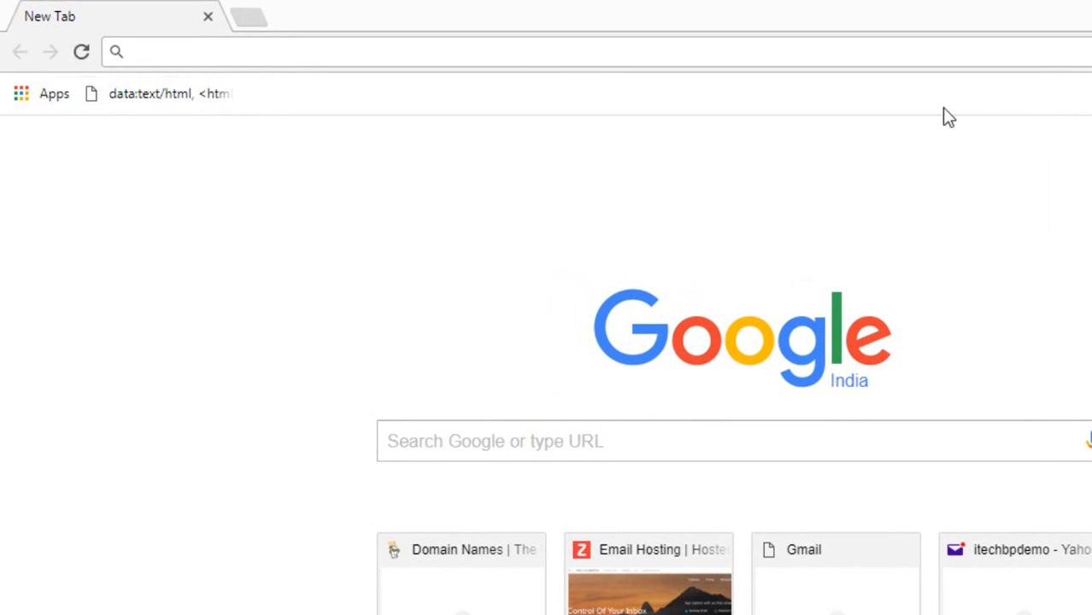
text(www.google.com/d)
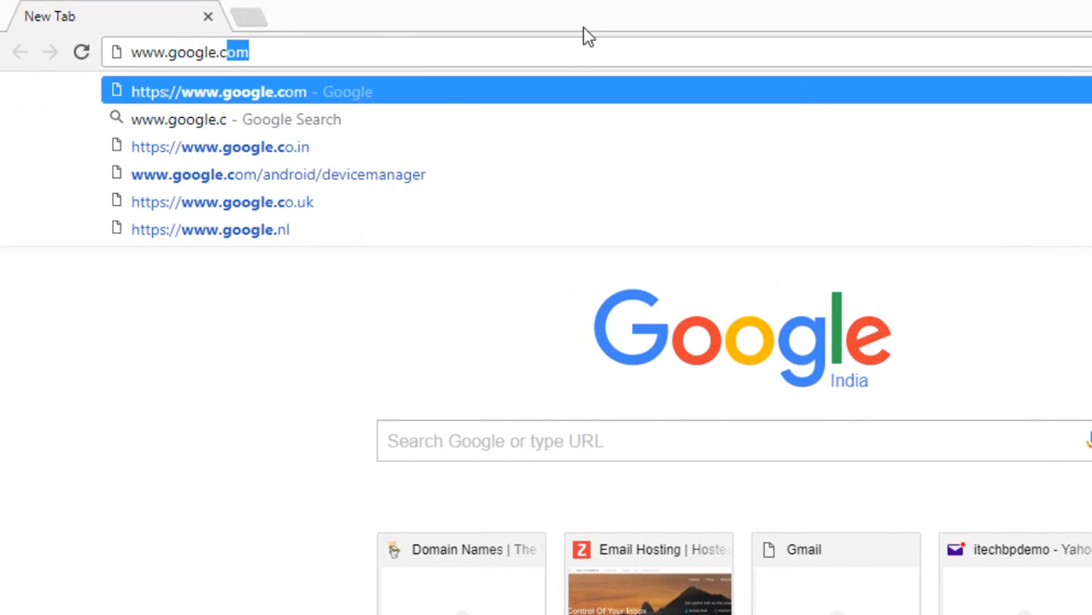
text(rive/download)
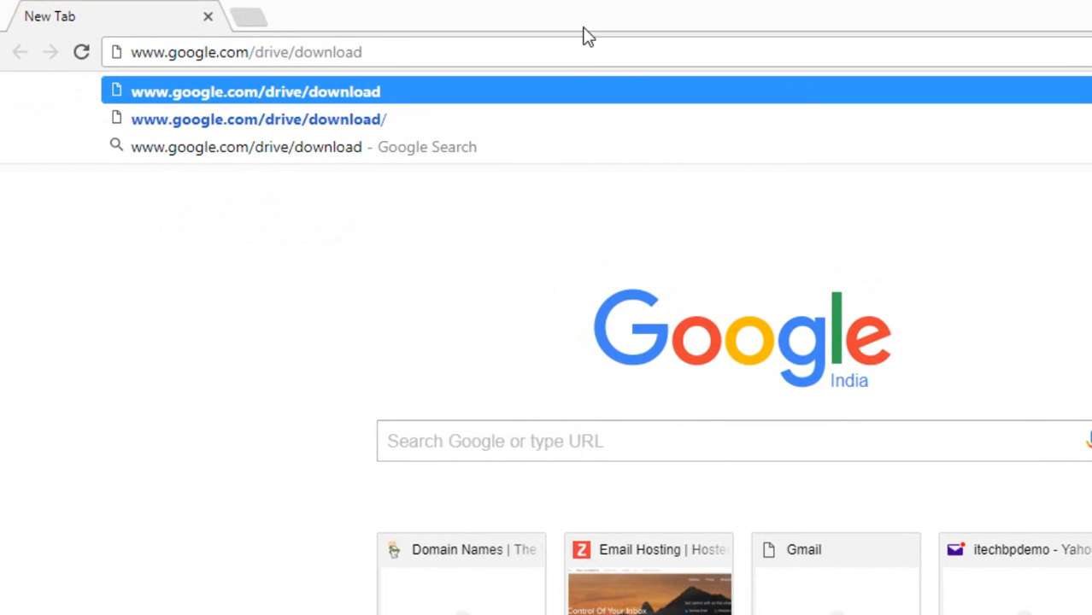
key(Return)
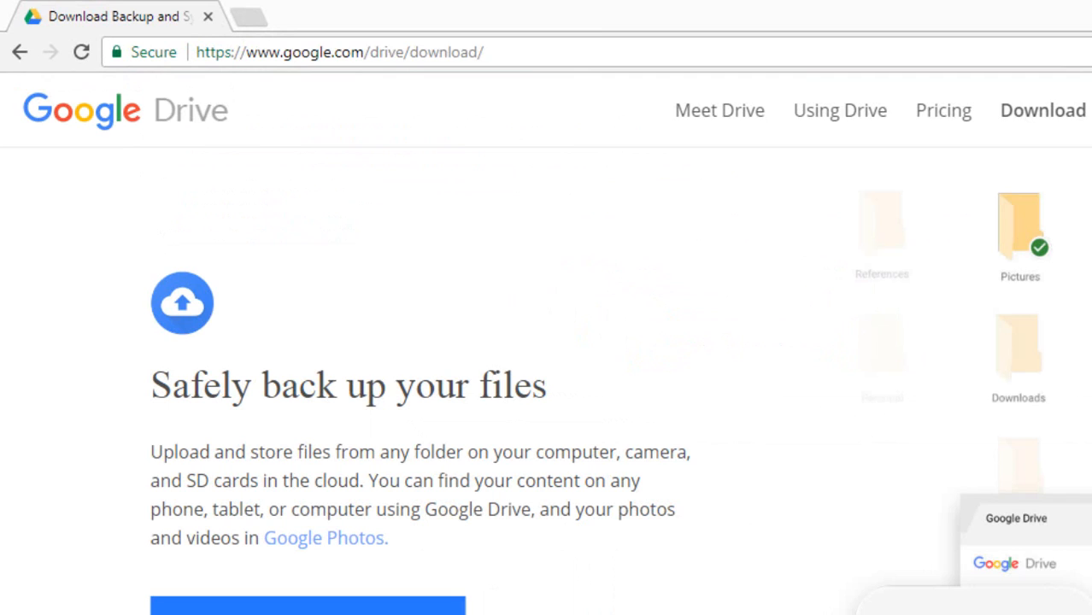
scroll(546, 381, down, 10)
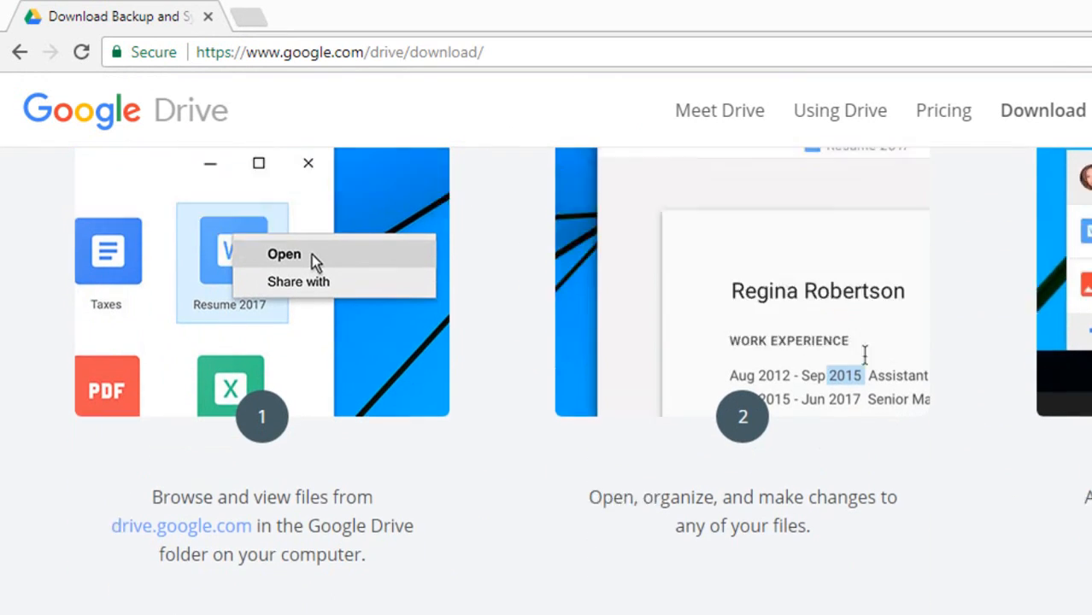
scroll(546, 381, up, 10)
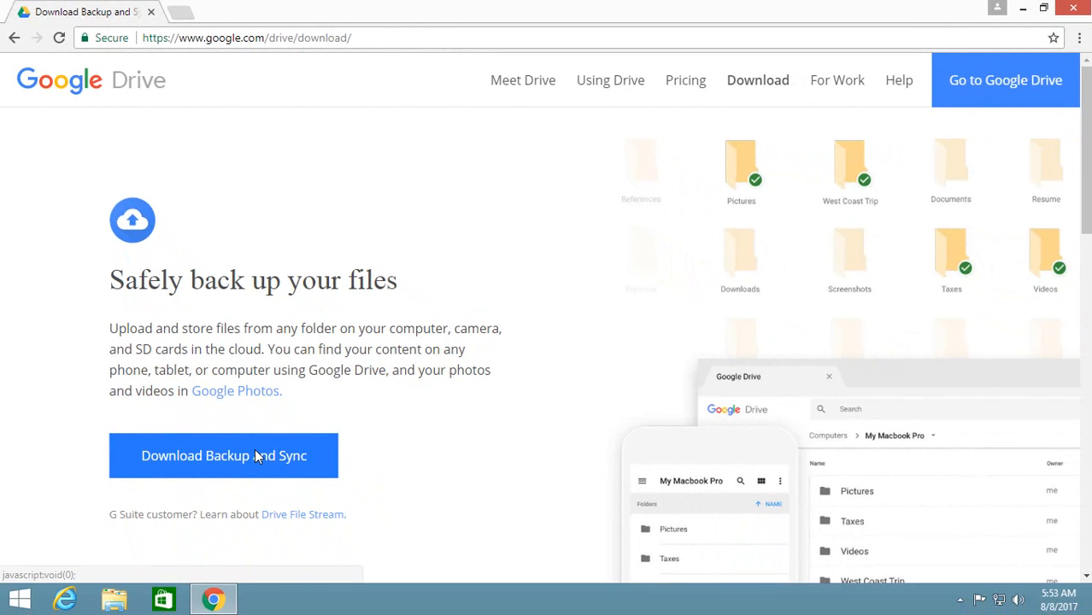
Download Backup and Sync for Windows, agreeing to the terms, and install it from installbackupandsync.exe.
click(256, 457)
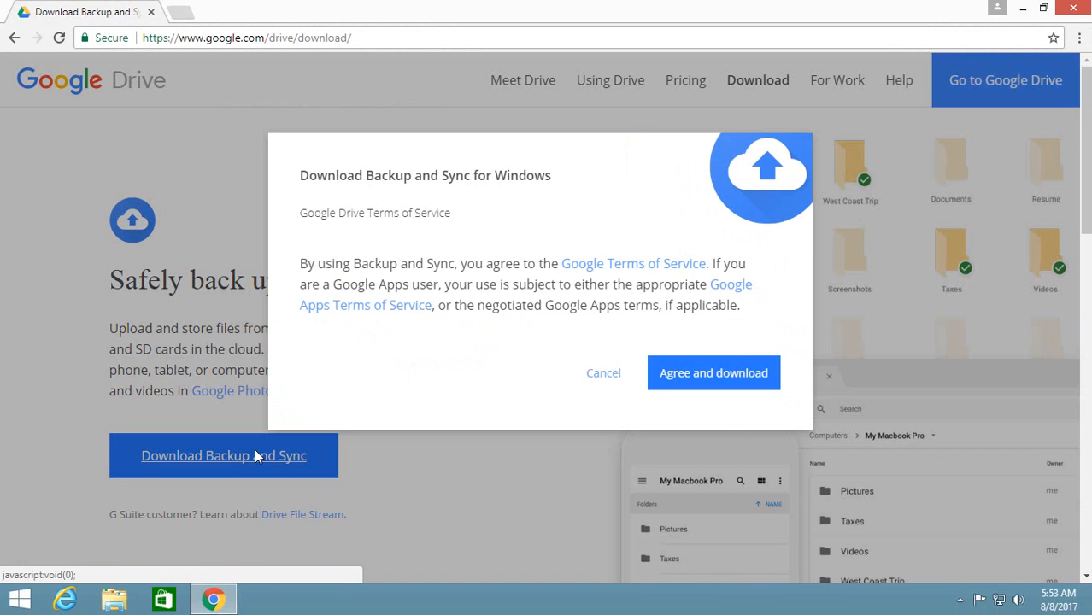
click(700, 373)
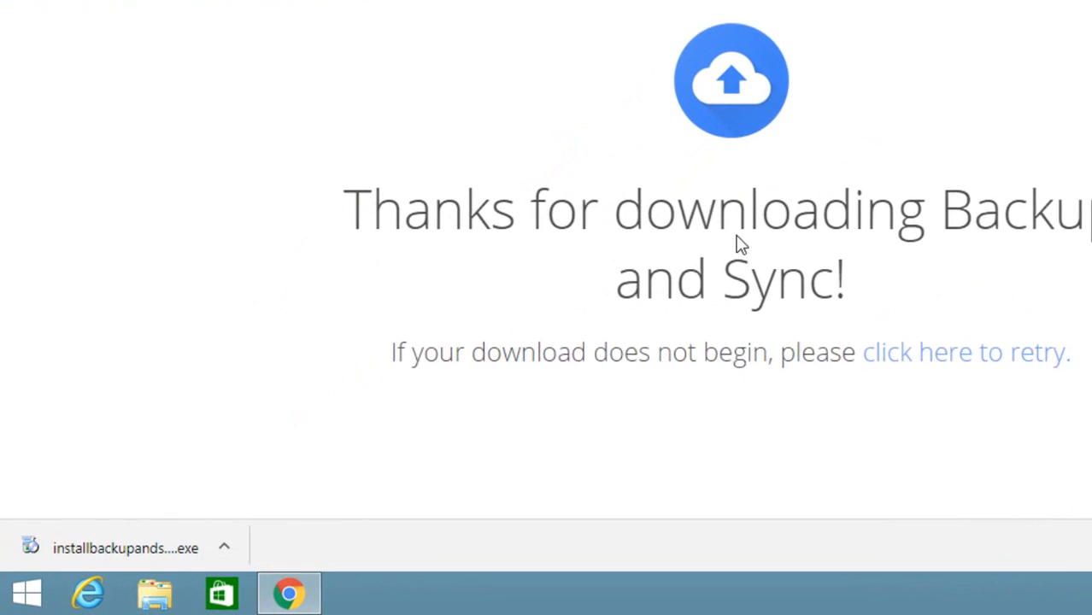
click(160, 543)
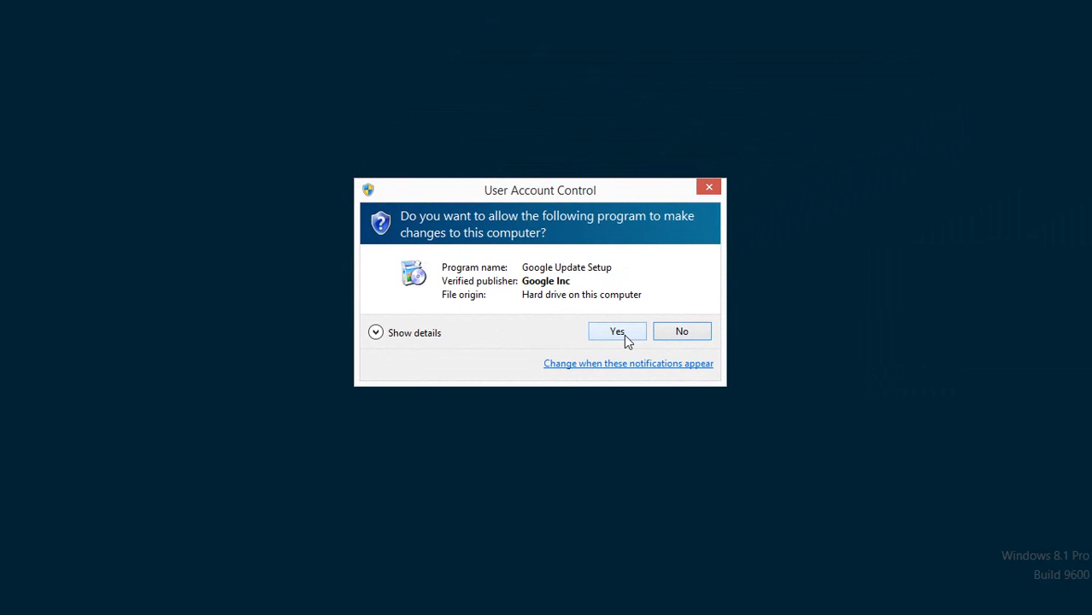
click(624, 336)
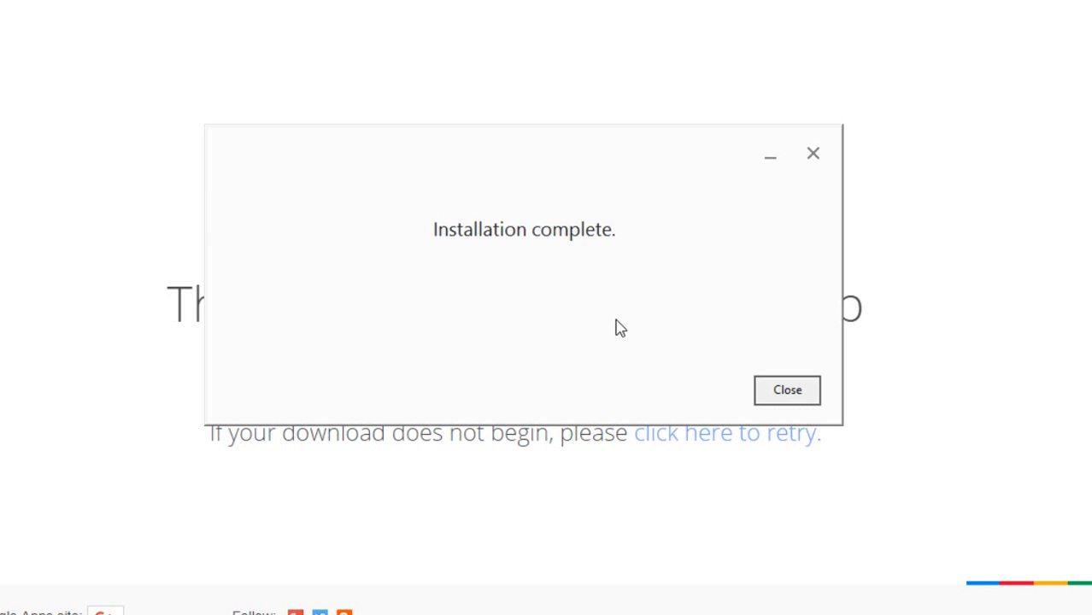
click(785, 391)
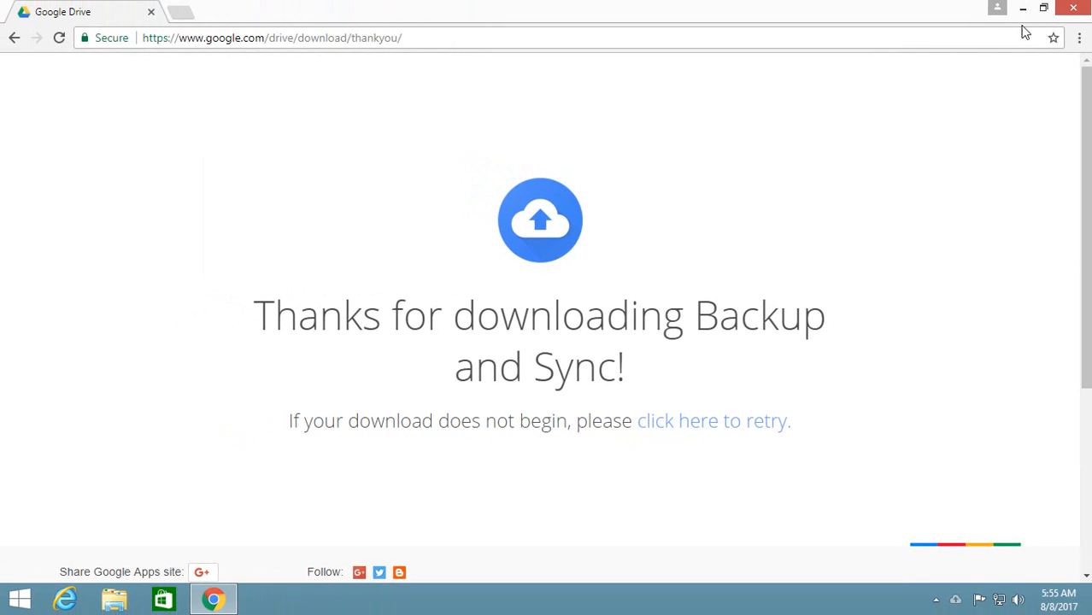
click(1020, 7)
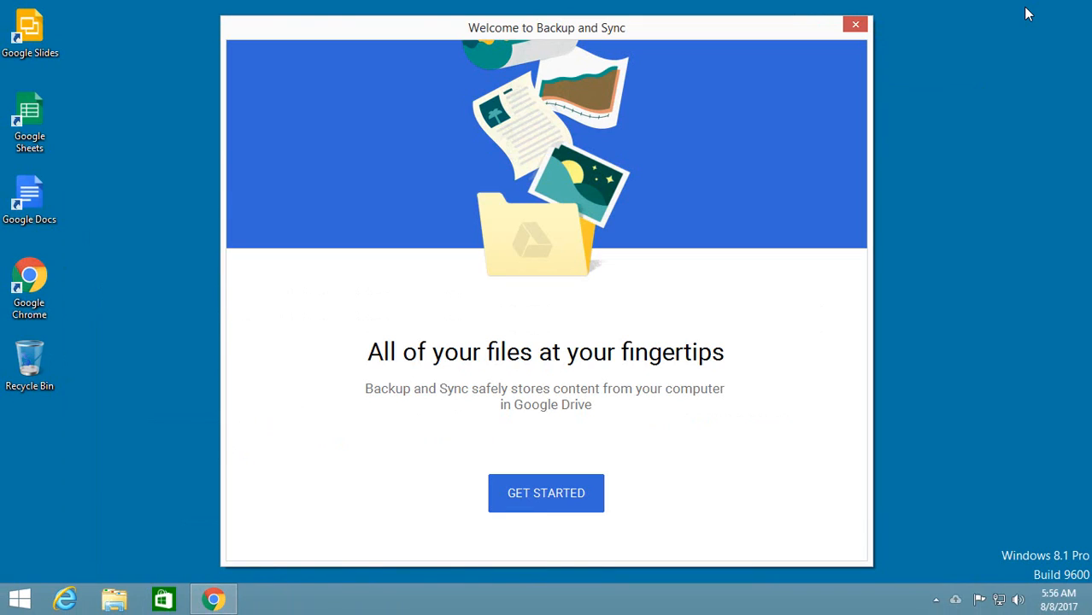
Start the Backup and Sync setup and sign in with the Google account's e-mail and password.
click(539, 493)
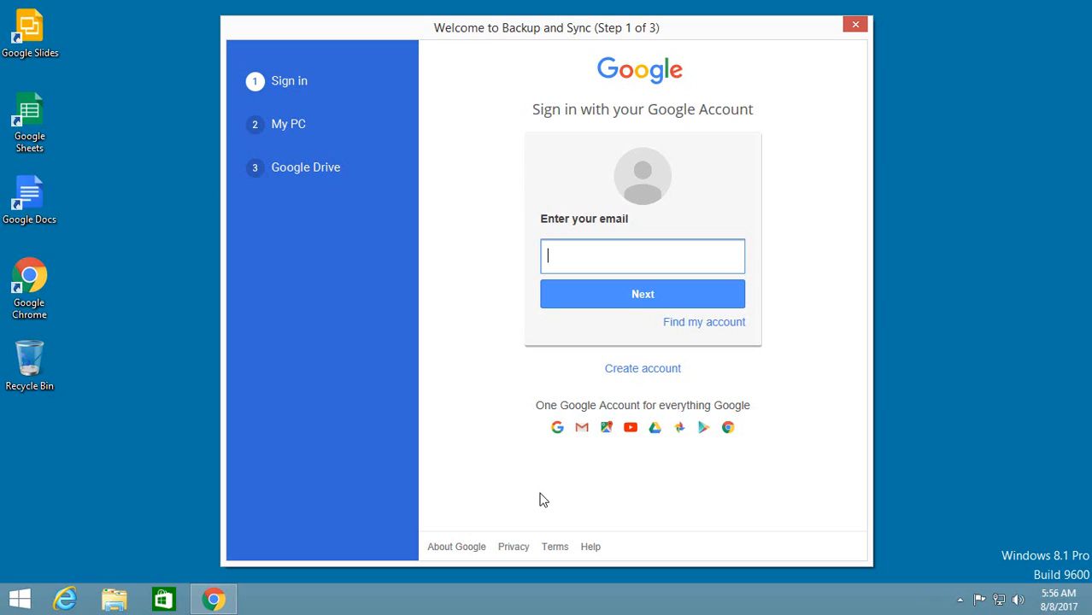
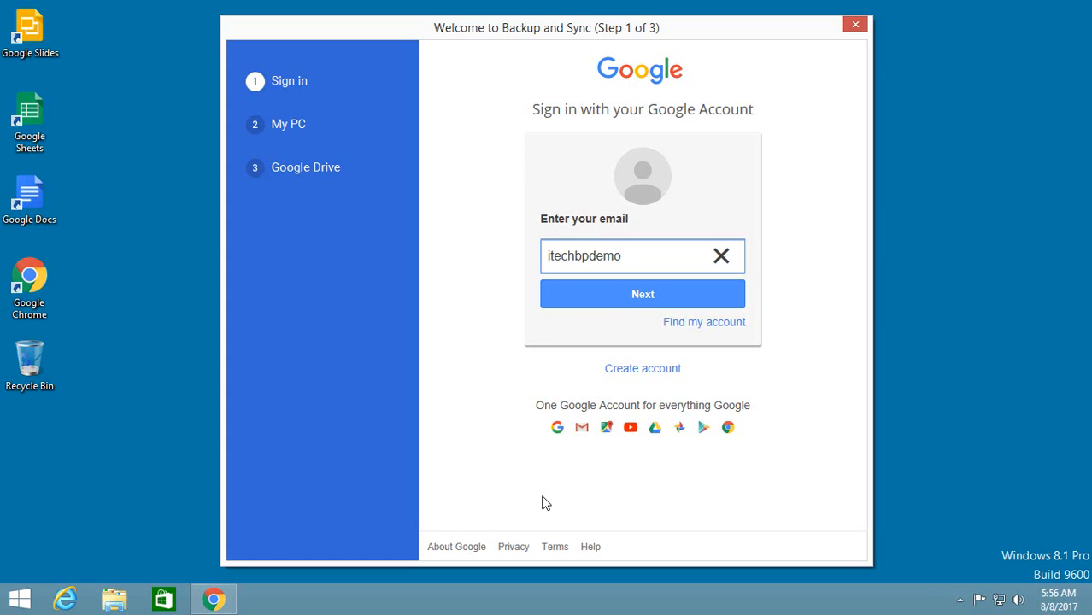
click(545, 503)
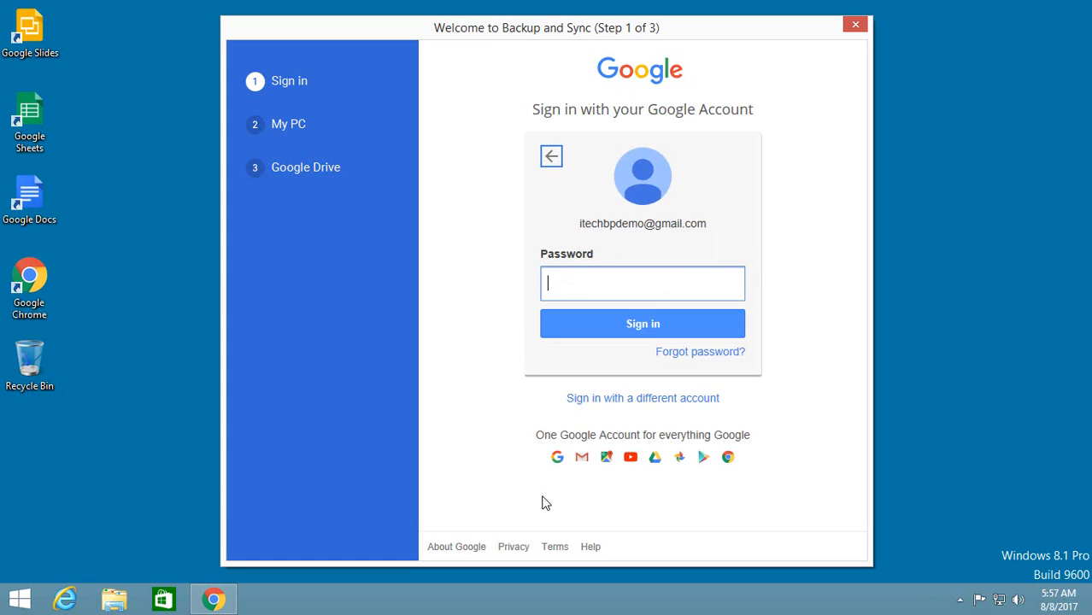
text(*********)
key(Return)
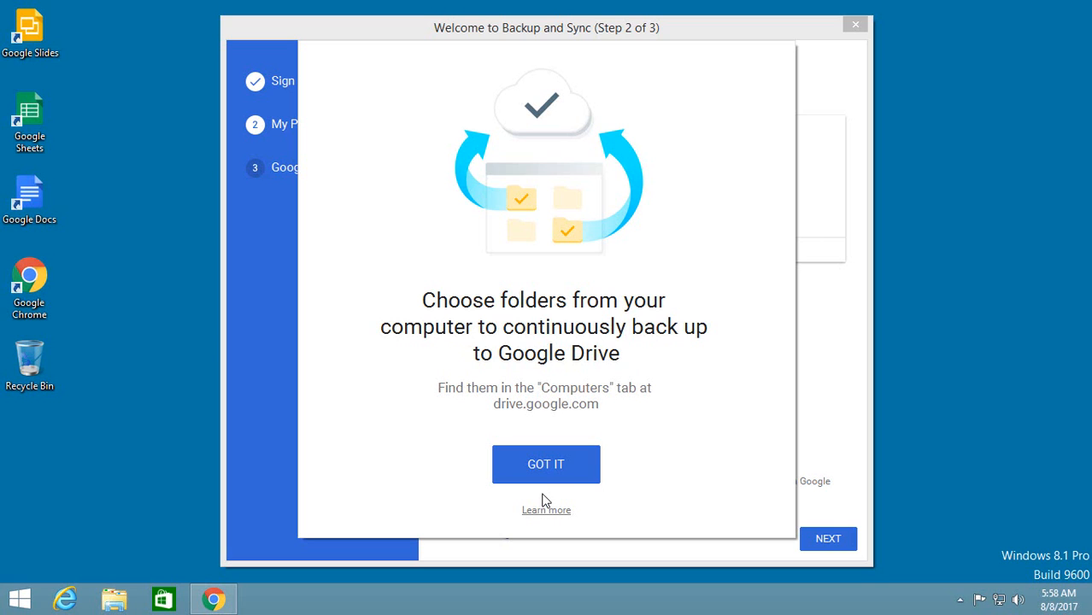
Exclude the Pictures folder from the PC backup and add the report folder from Local Disk (C:).
click(541, 466)
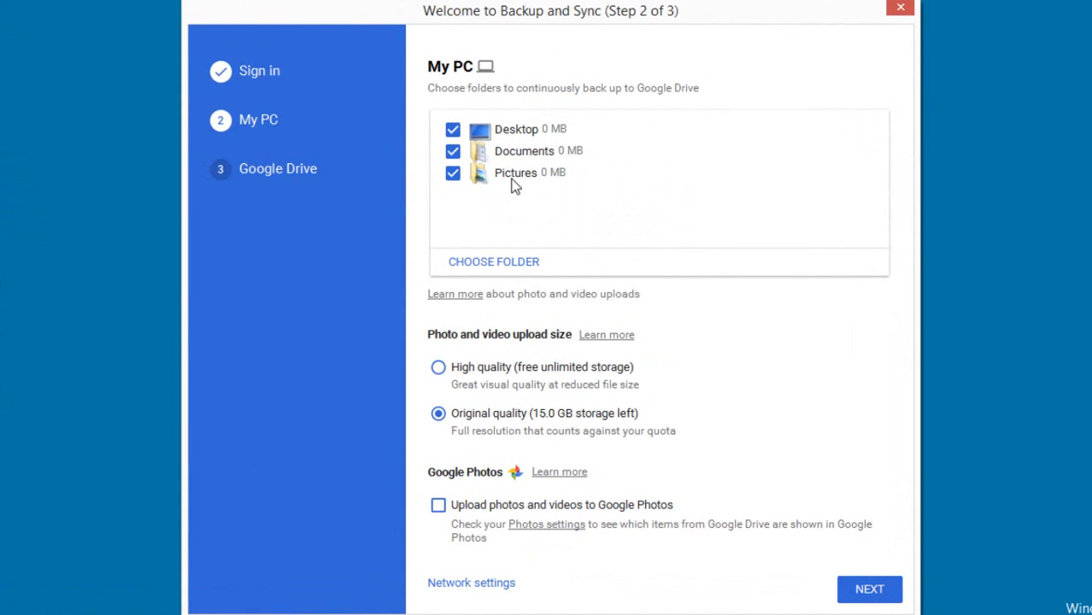
click(453, 174)
click(493, 267)
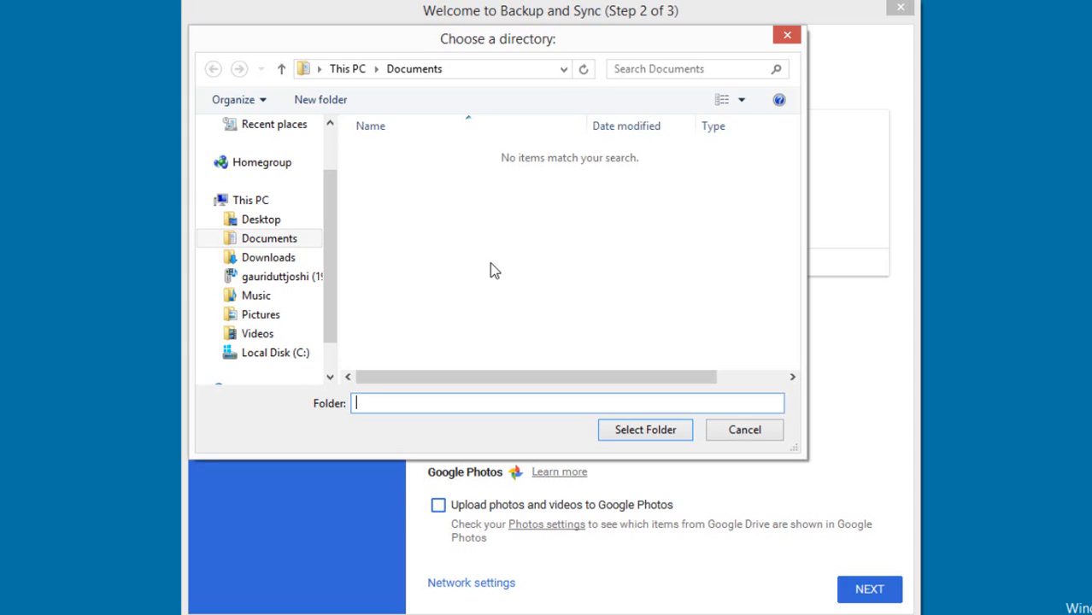
click(288, 360)
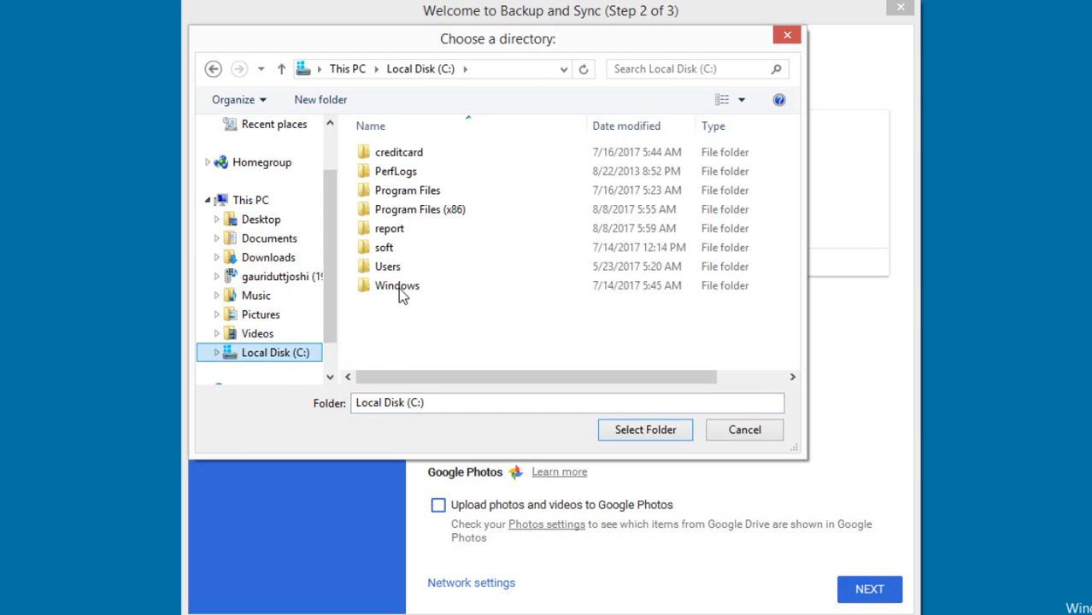
click(396, 235)
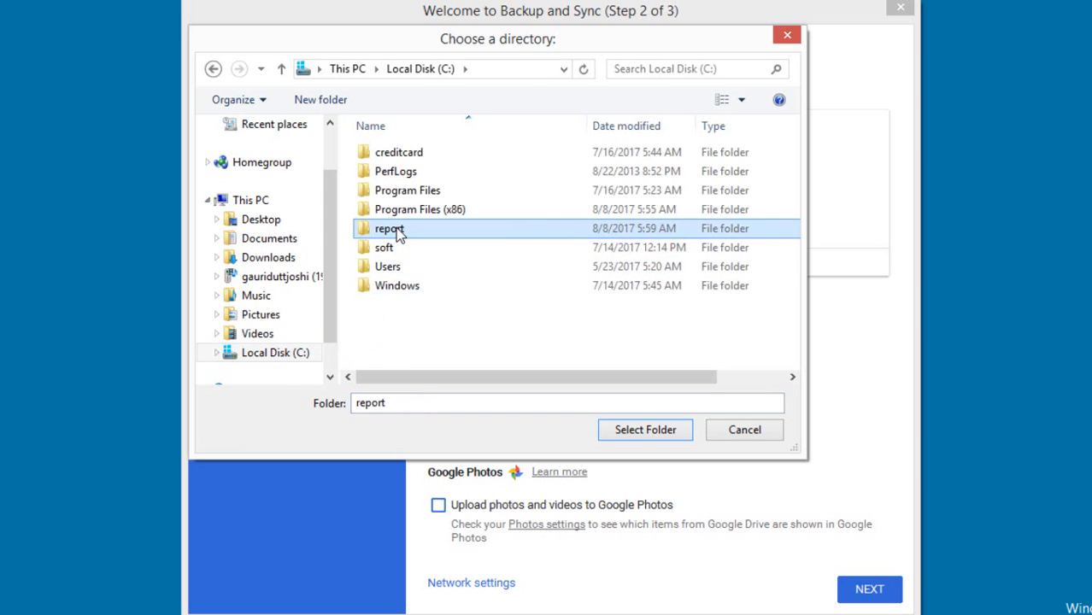
click(636, 430)
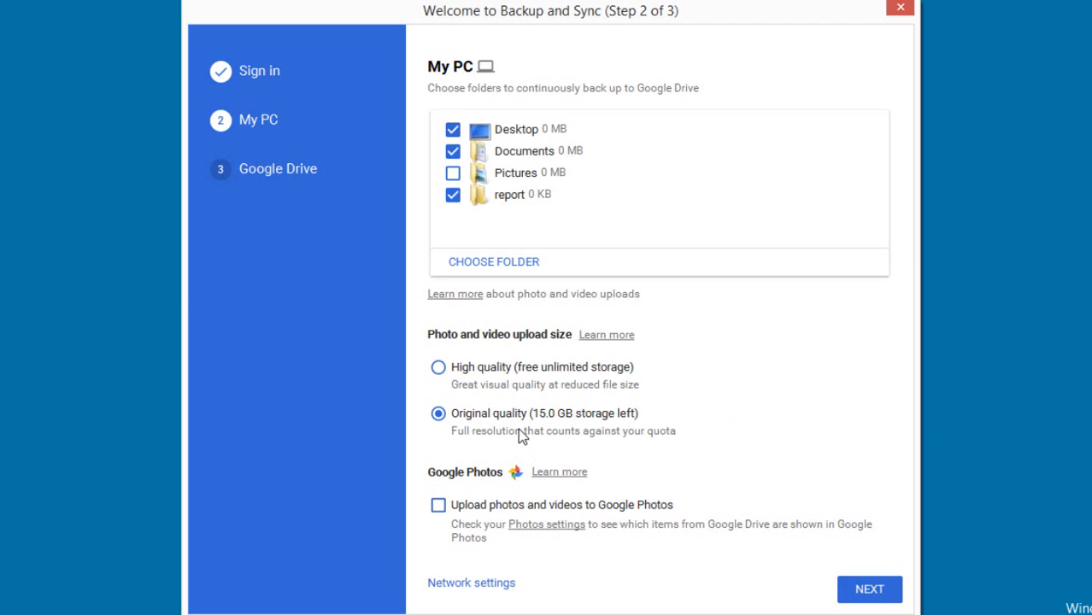
Set the photo and video upload size to High quality and open the Google Photos settings, going through the introduction slides.
click(439, 369)
click(557, 524)
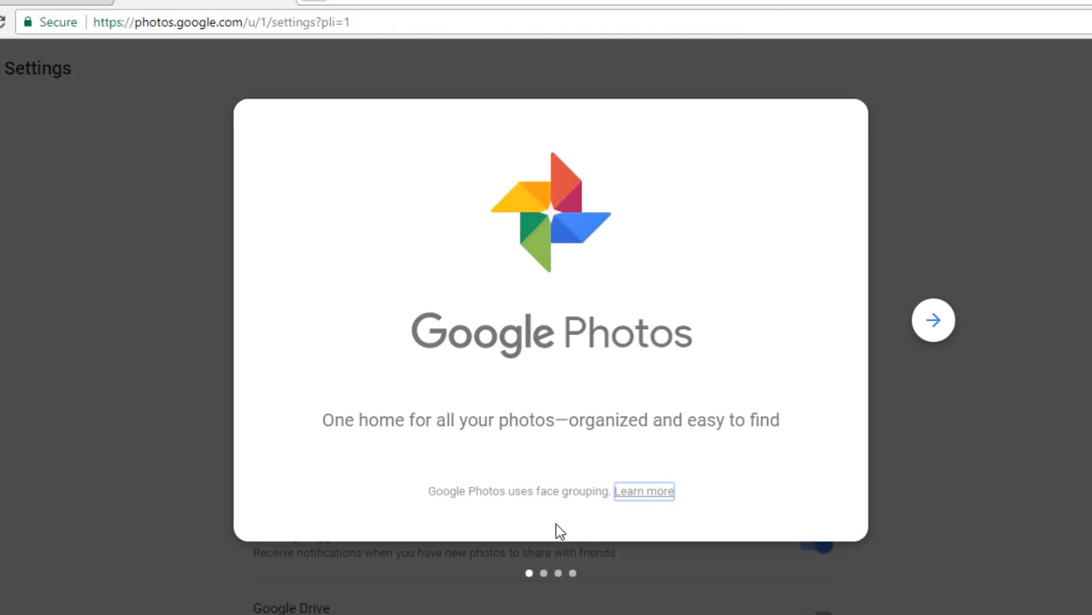
click(933, 321)
click(933, 321)
click(933, 321)
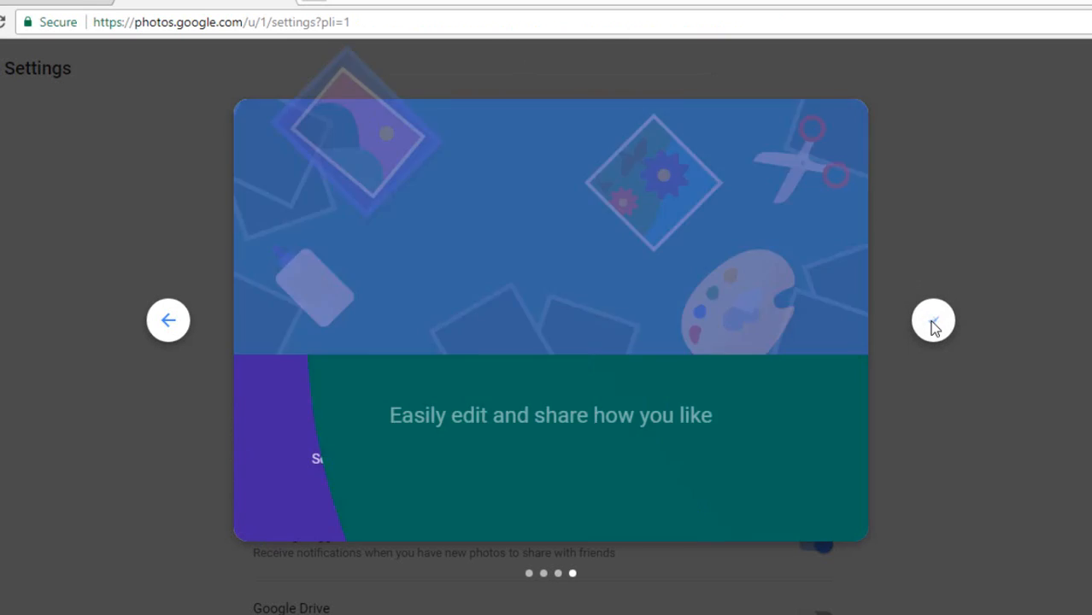
click(933, 321)
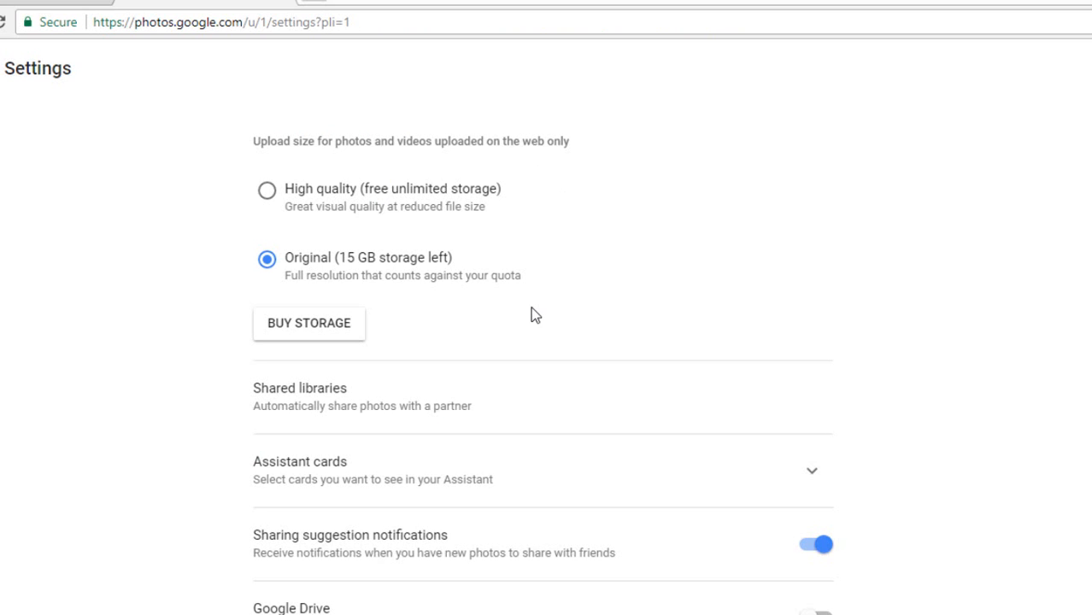
Examine the Google Drive and geo location options in the Google Photos settings, and return to the Backup and Sync setup.
scroll(534, 350, down, 2)
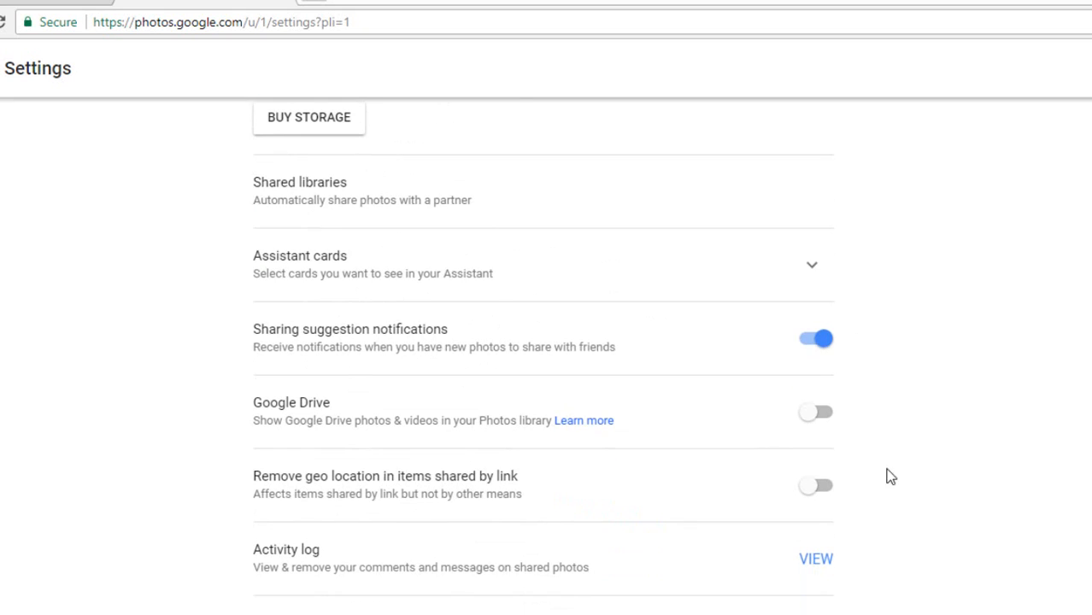
click(826, 485)
click(806, 490)
click(827, 417)
click(816, 413)
scroll(578, 417, up, 3)
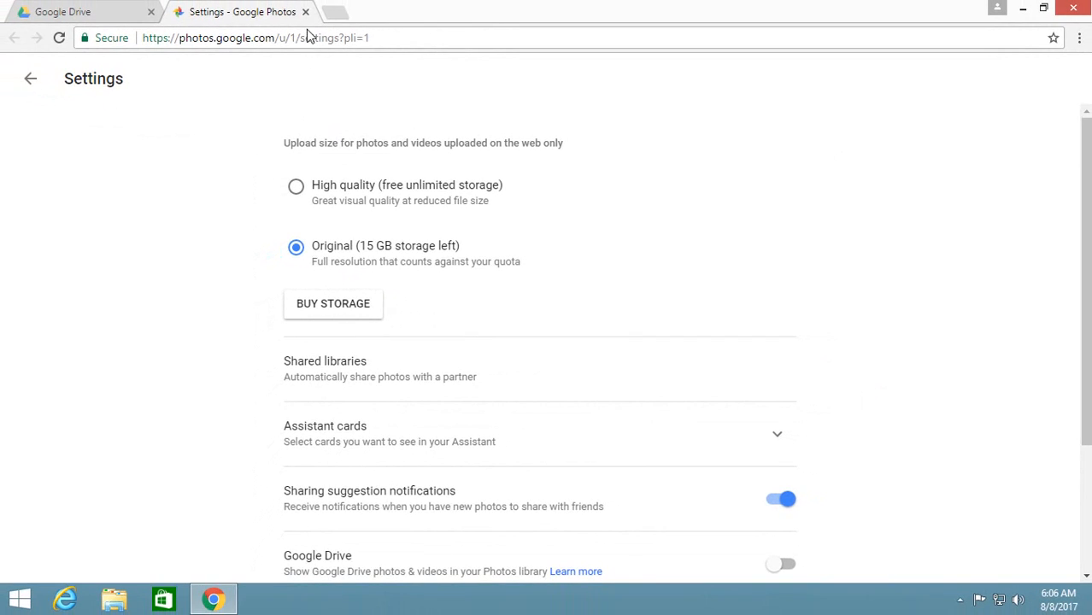
click(296, 6)
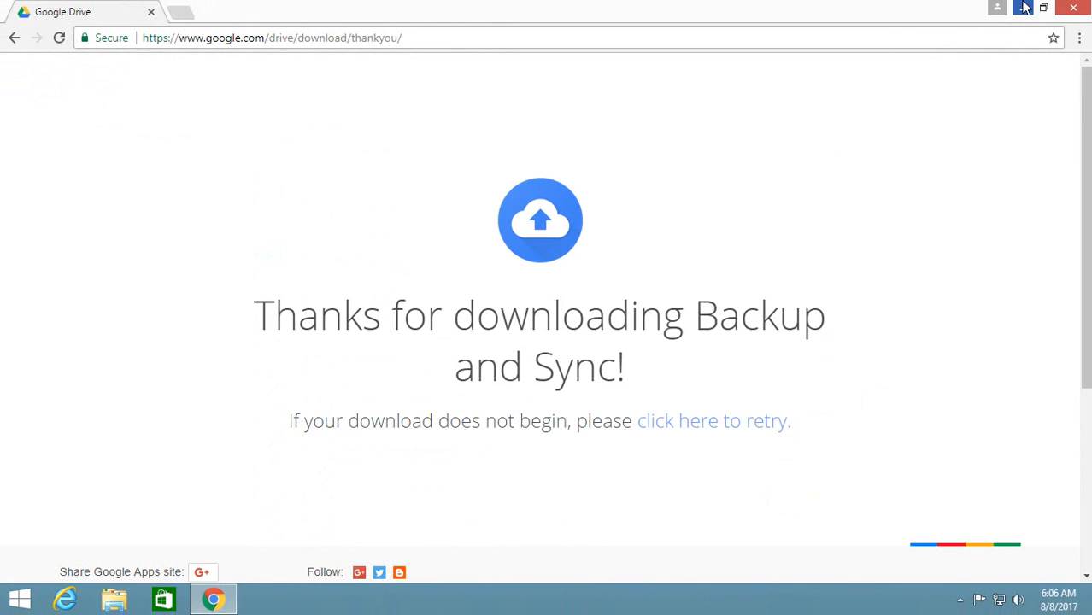
click(1025, 7)
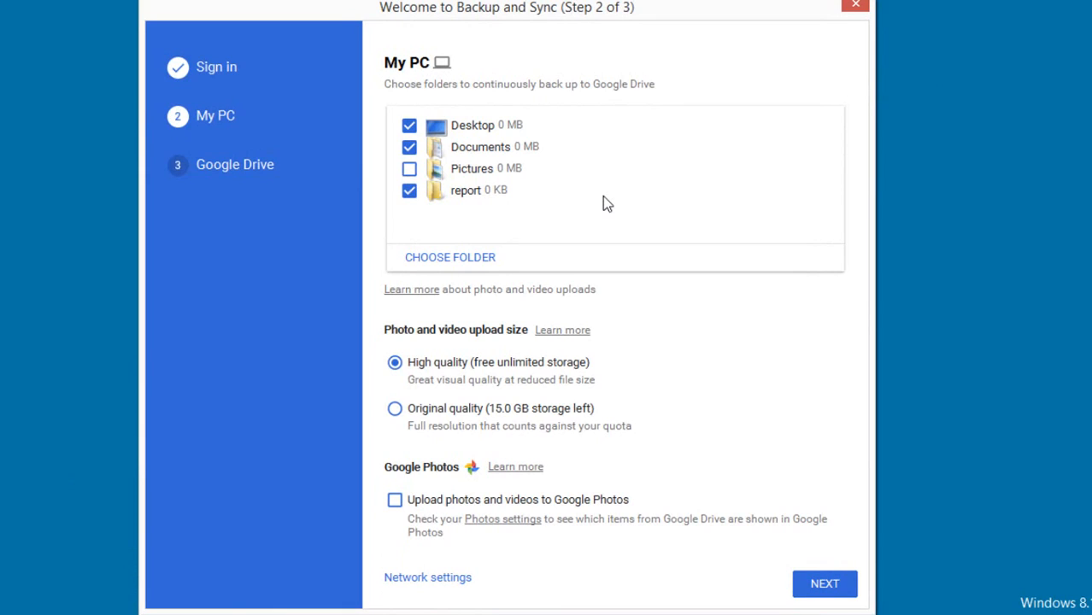
Enable uploading photos and videos to Google Photos and proceed to the Google Drive sync options.
click(395, 500)
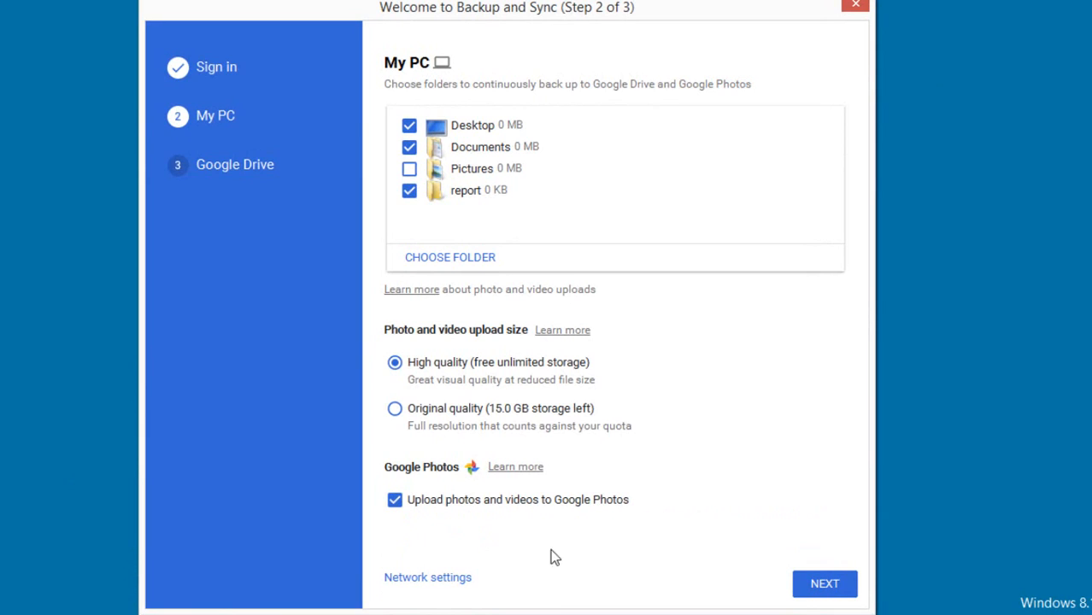
click(816, 583)
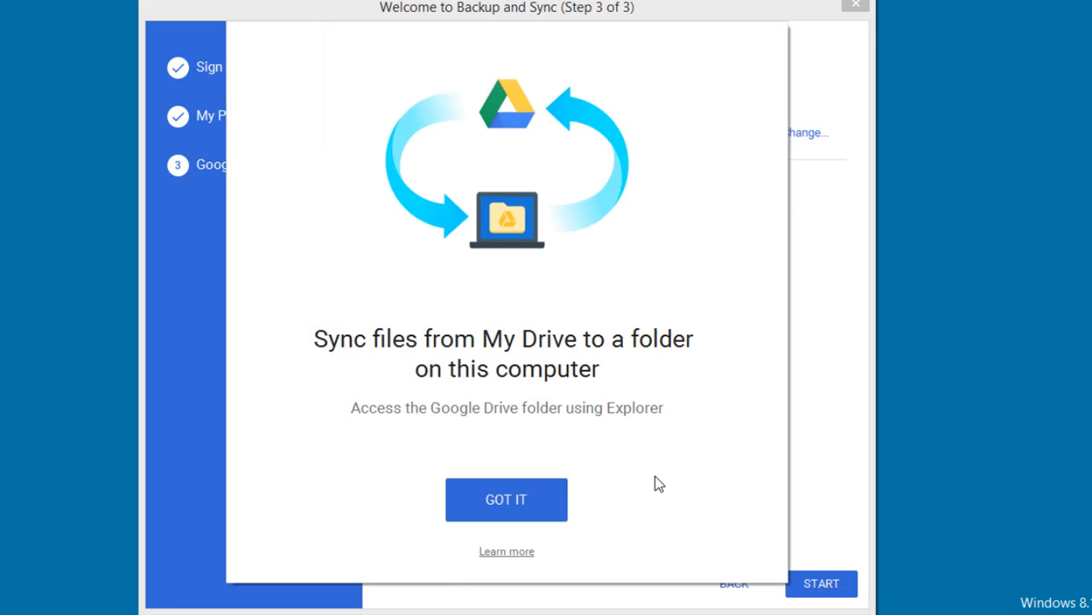
click(512, 503)
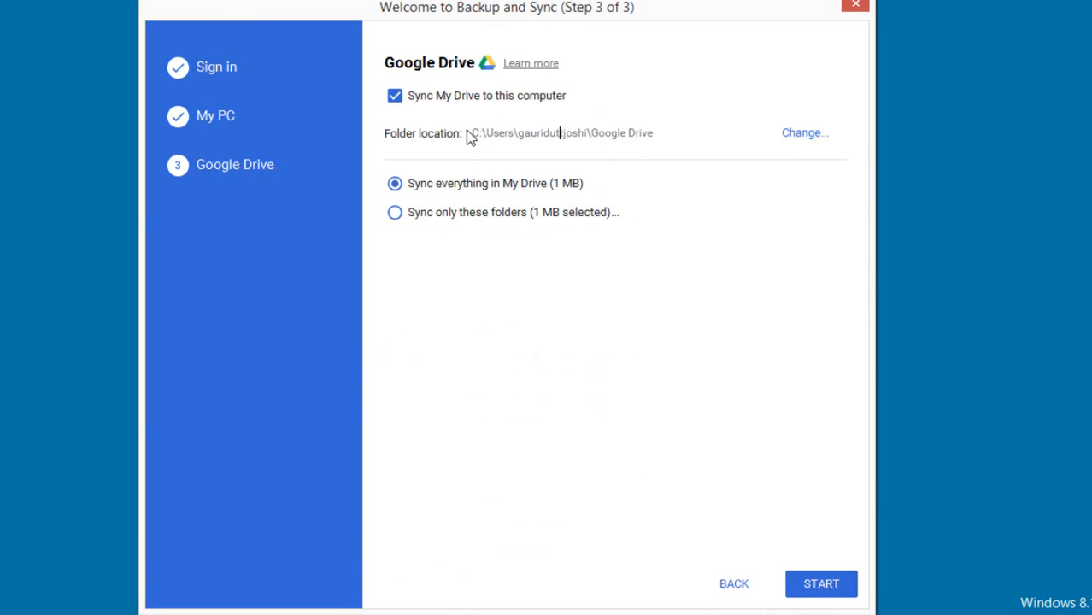
Start syncing everything in My Drive to the default Google Drive folder and close the folder window that opens.
drag(473, 135, 664, 147)
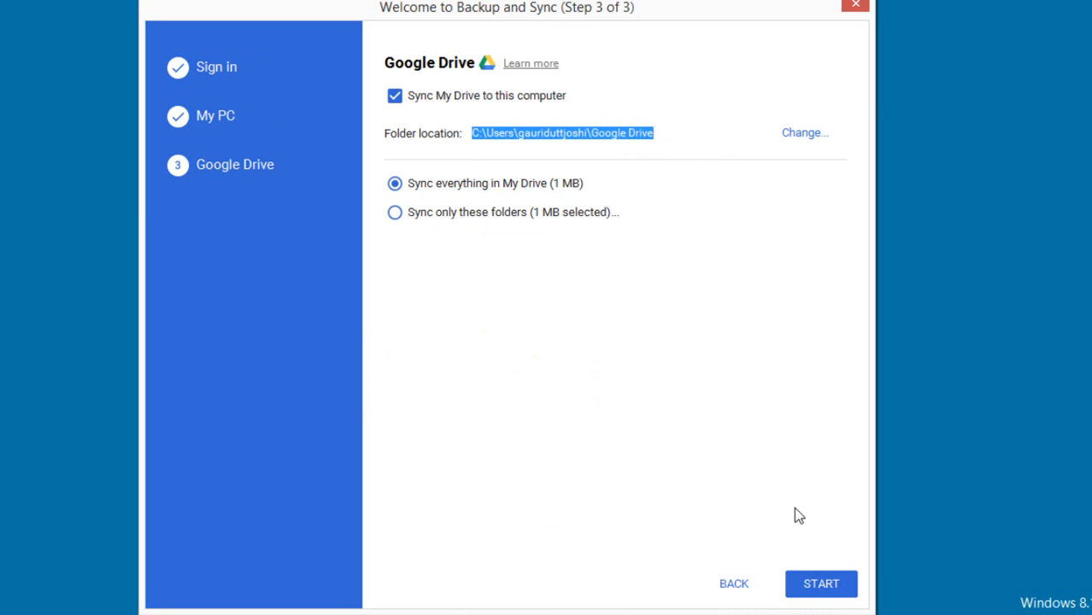
click(818, 586)
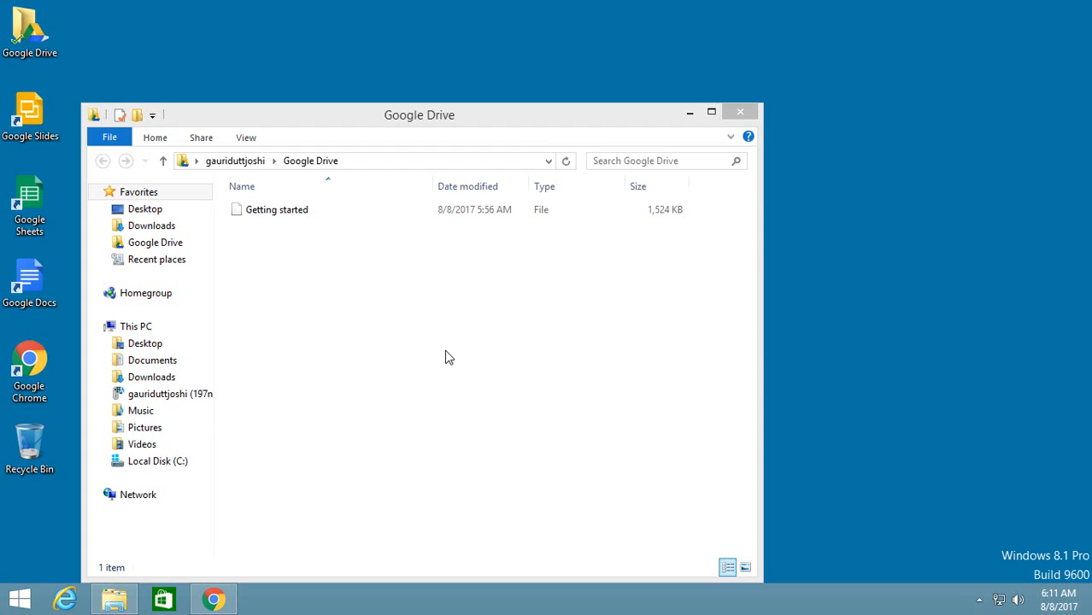
click(741, 117)
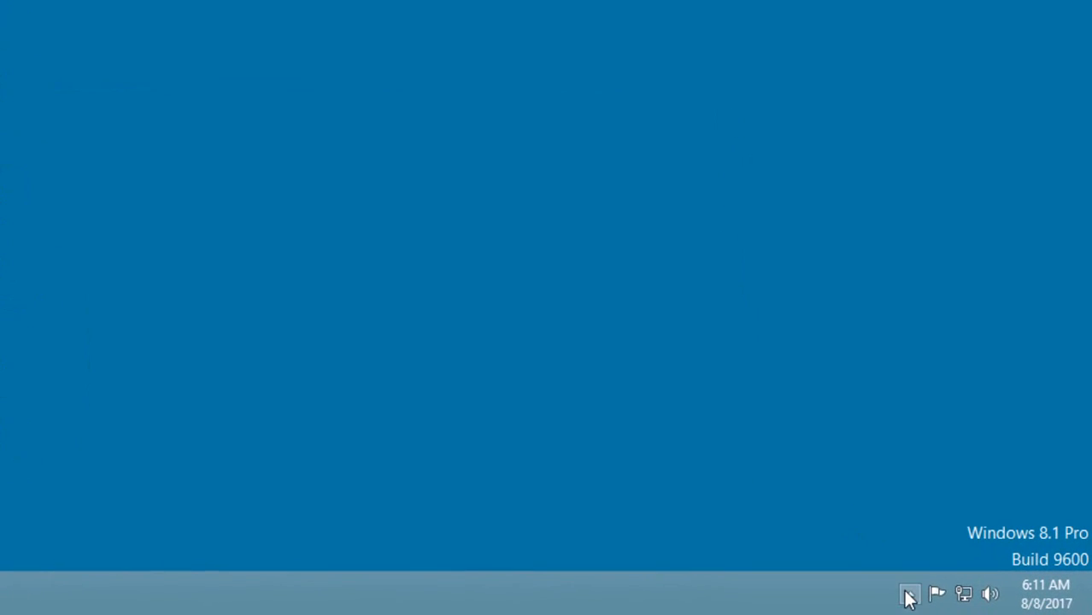
Open the Backup and Sync status from the desktop and visit My Drive in Google Drive on the web.
click(979, 599)
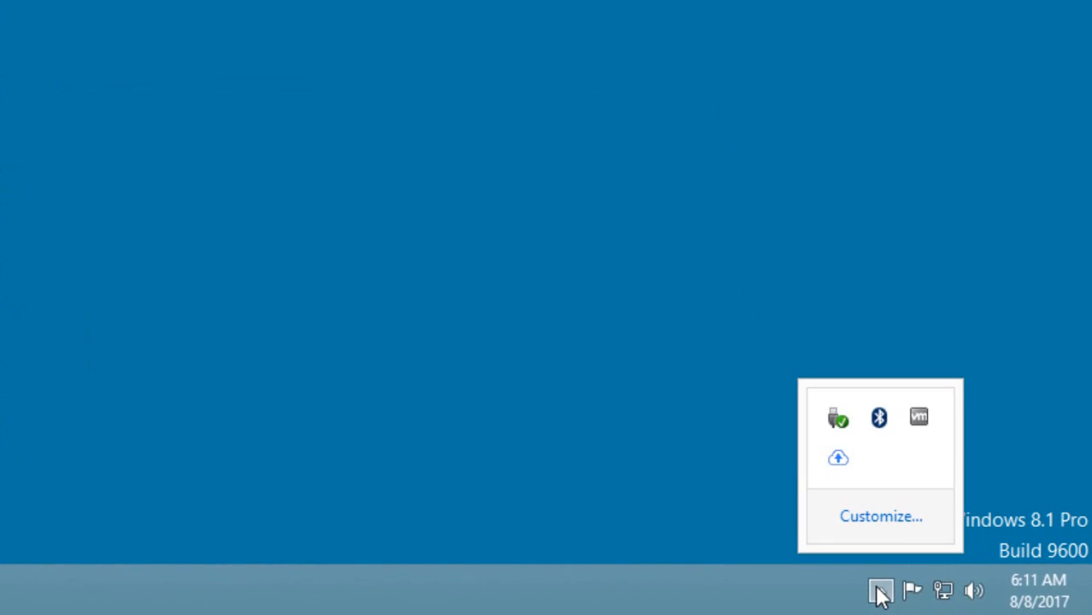
click(839, 469)
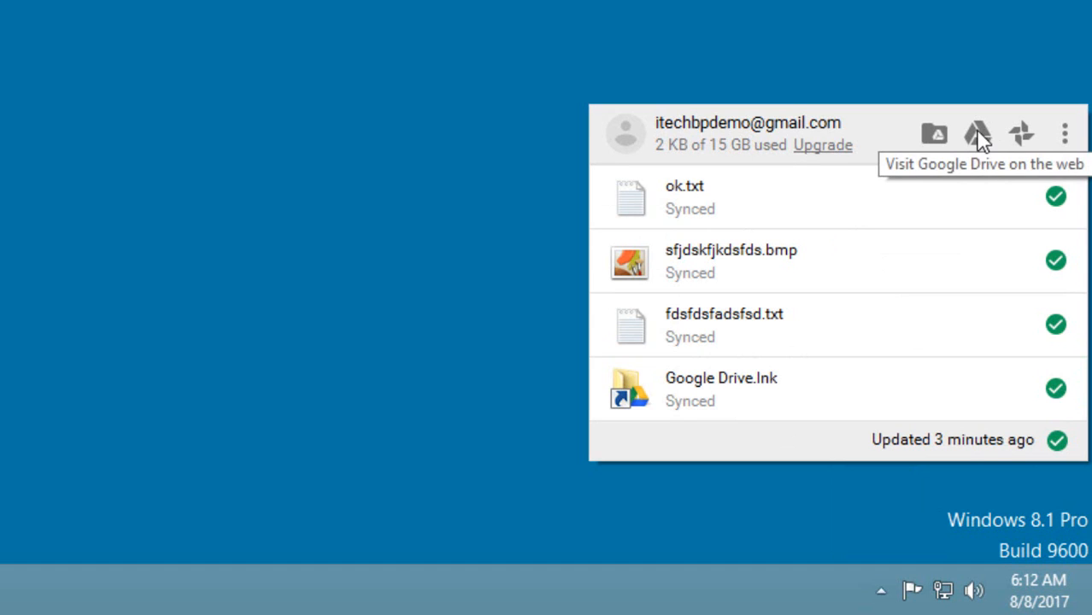
click(989, 182)
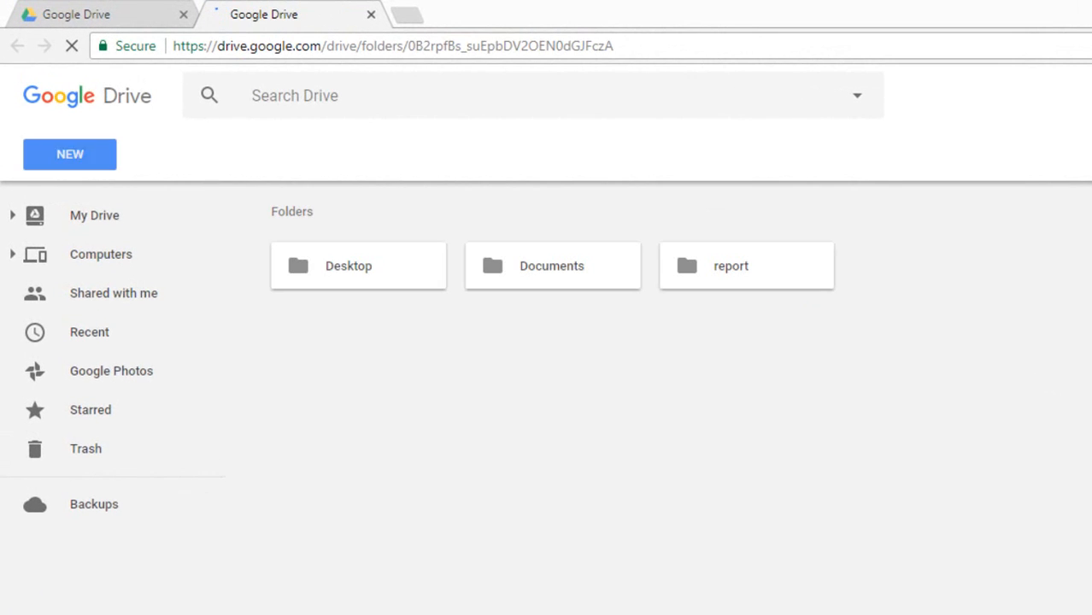
click(80, 215)
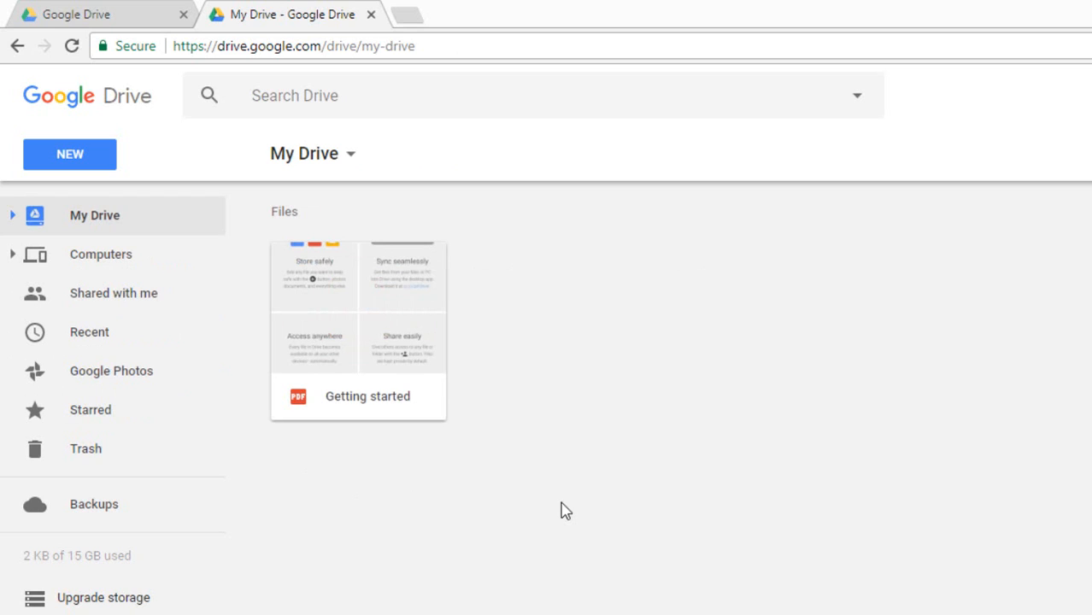
Open the report folder backed up from My PC under Computers in Google Drive.
click(102, 254)
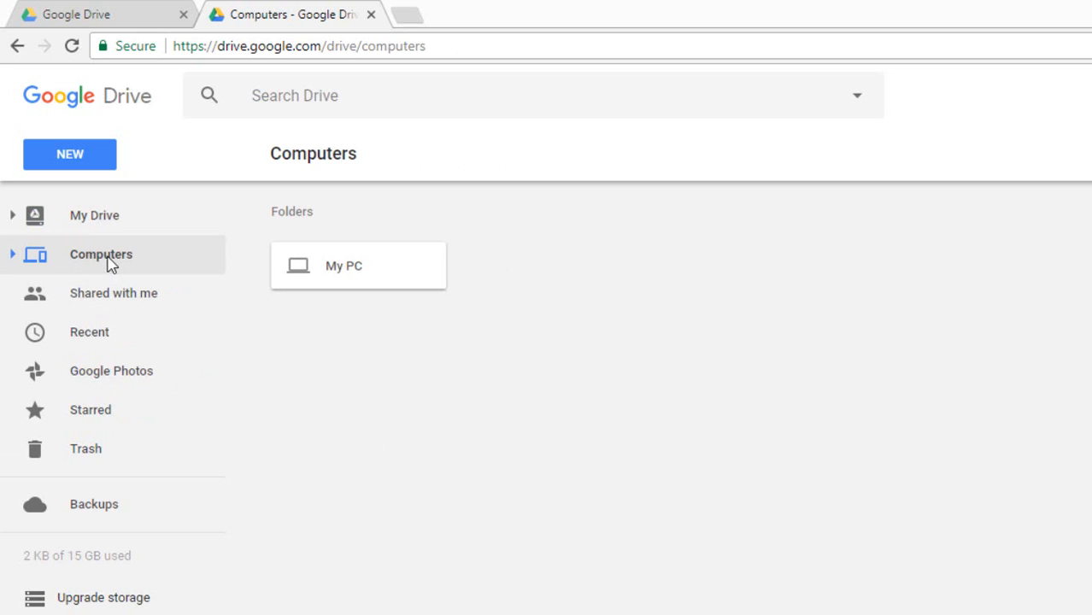
click(360, 267)
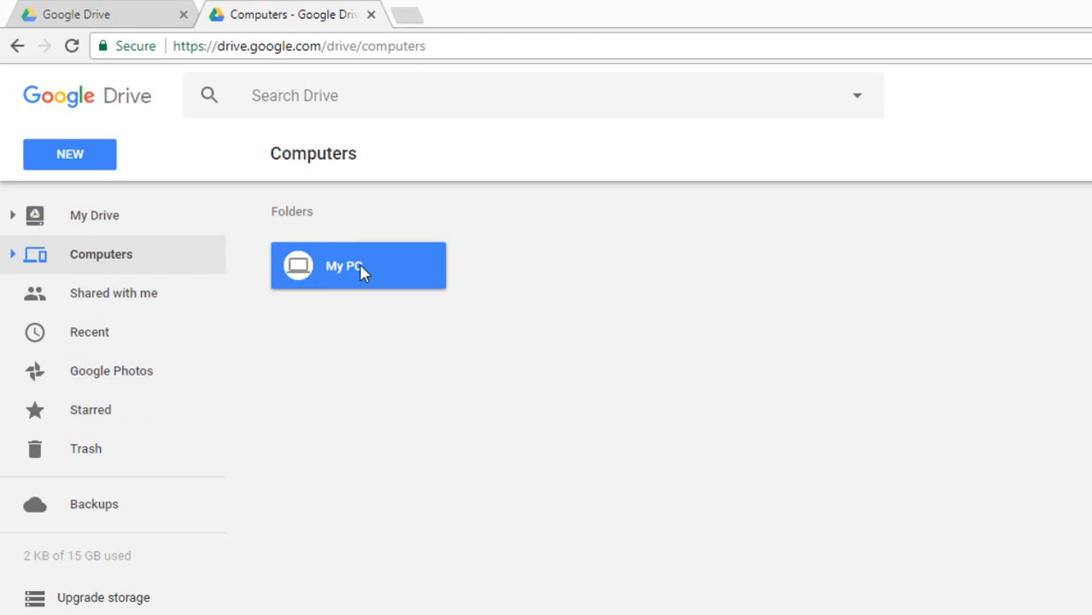
double_click(359, 264)
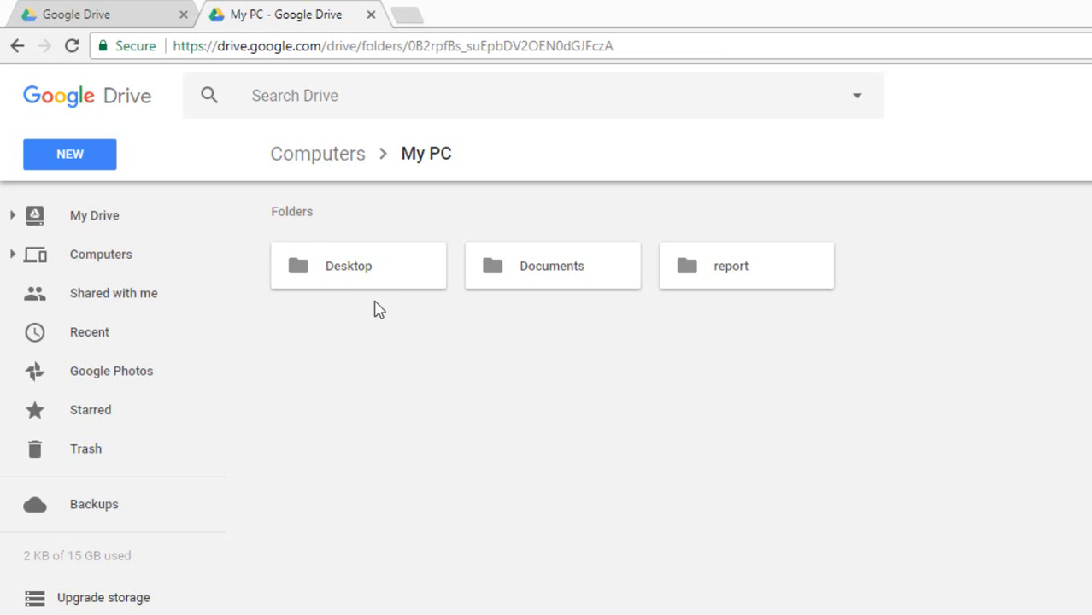
click(746, 280)
double_click(746, 280)
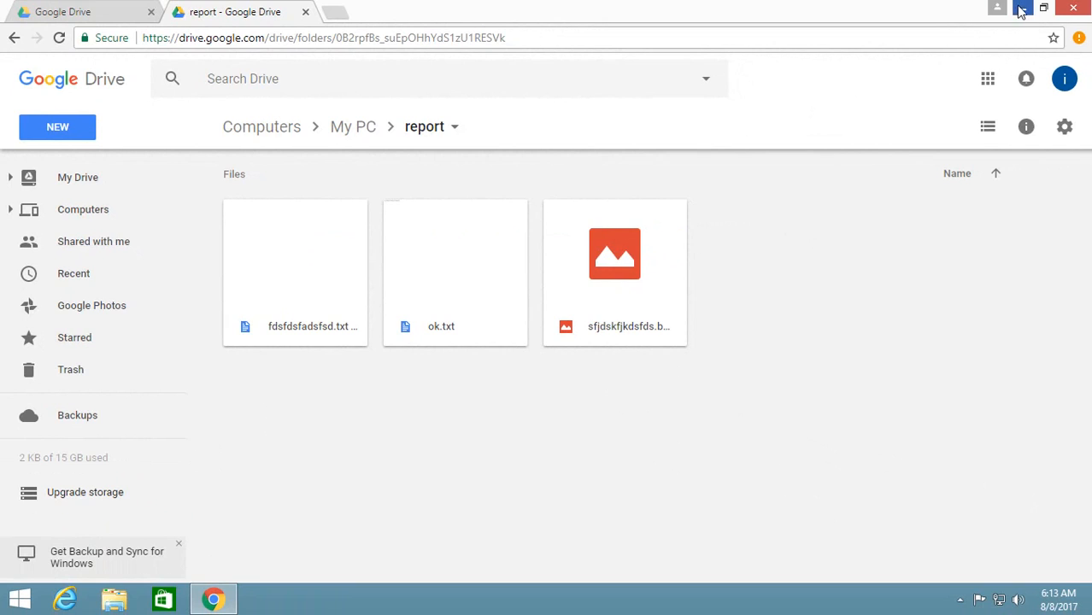
Compare the local report folder on drive C: with its Google Drive backup, and return to an empty desktop.
click(1021, 10)
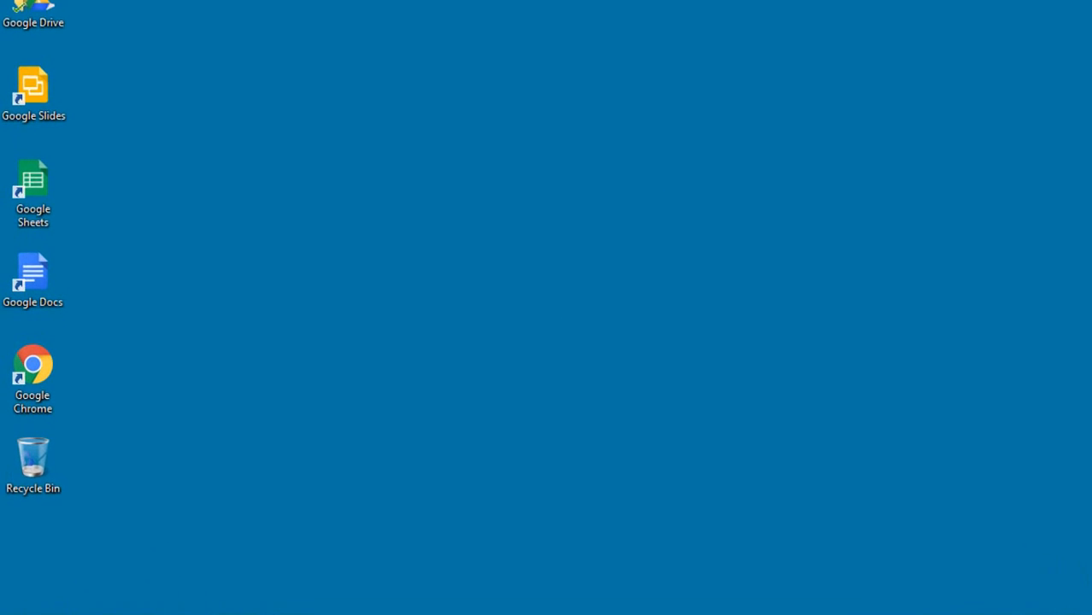
key(super+e)
double_click(566, 385)
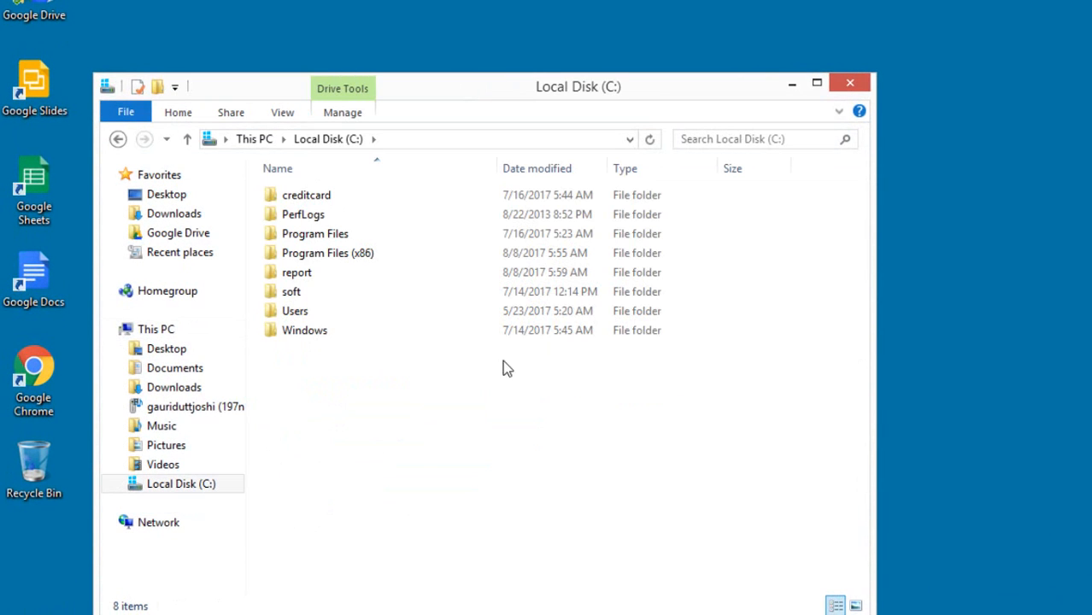
click(301, 277)
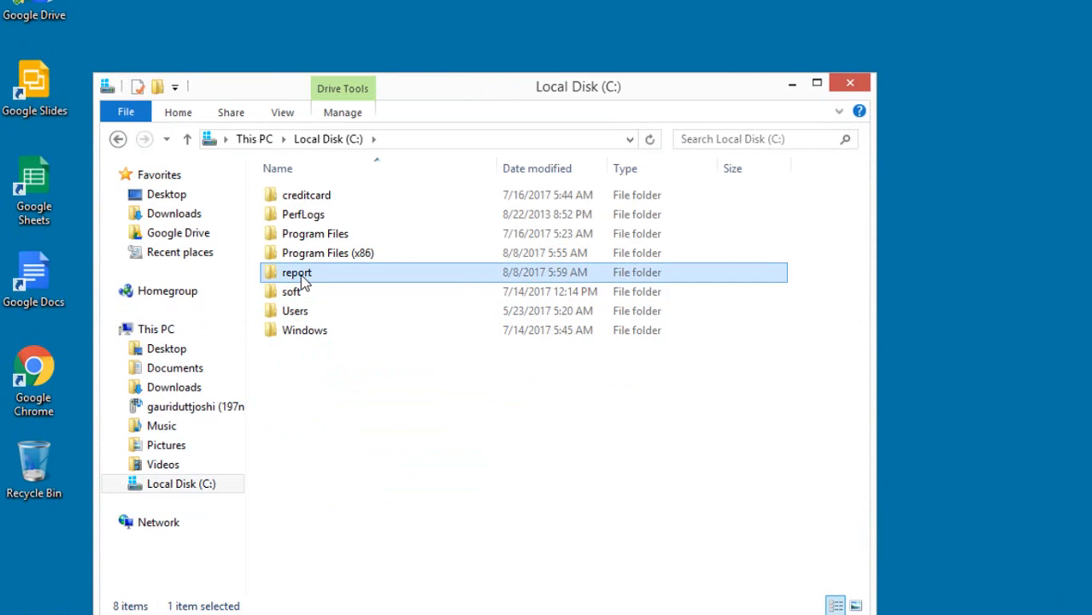
double_click(301, 277)
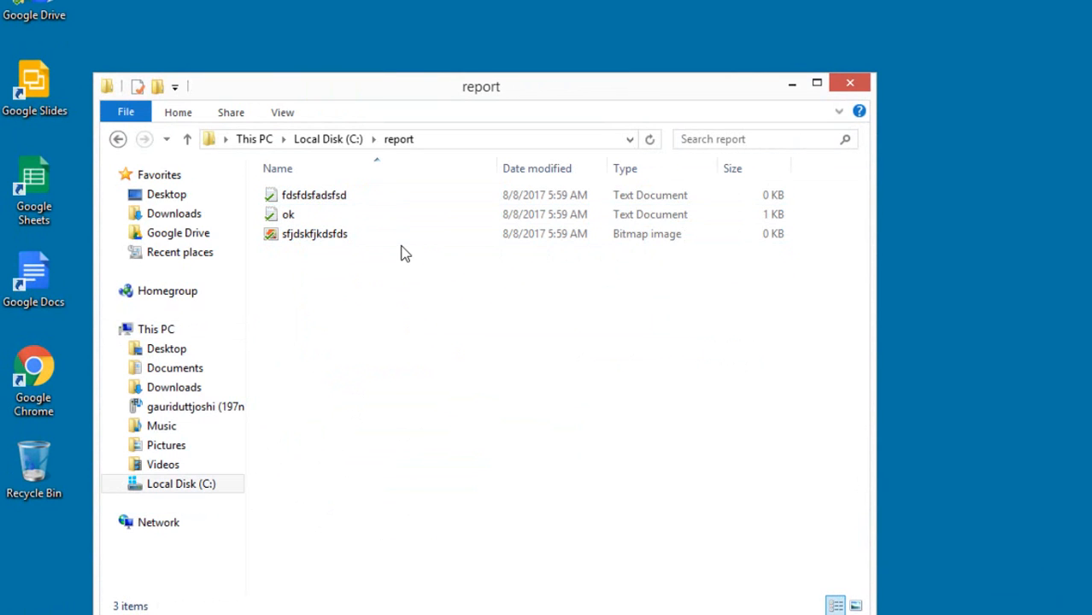
click(205, 602)
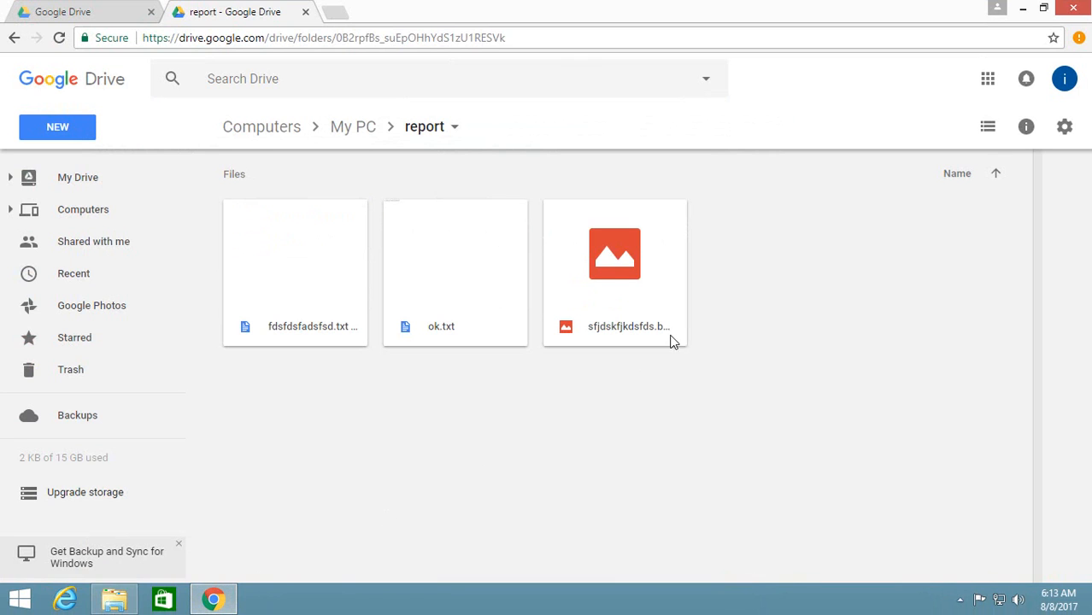
click(1022, 7)
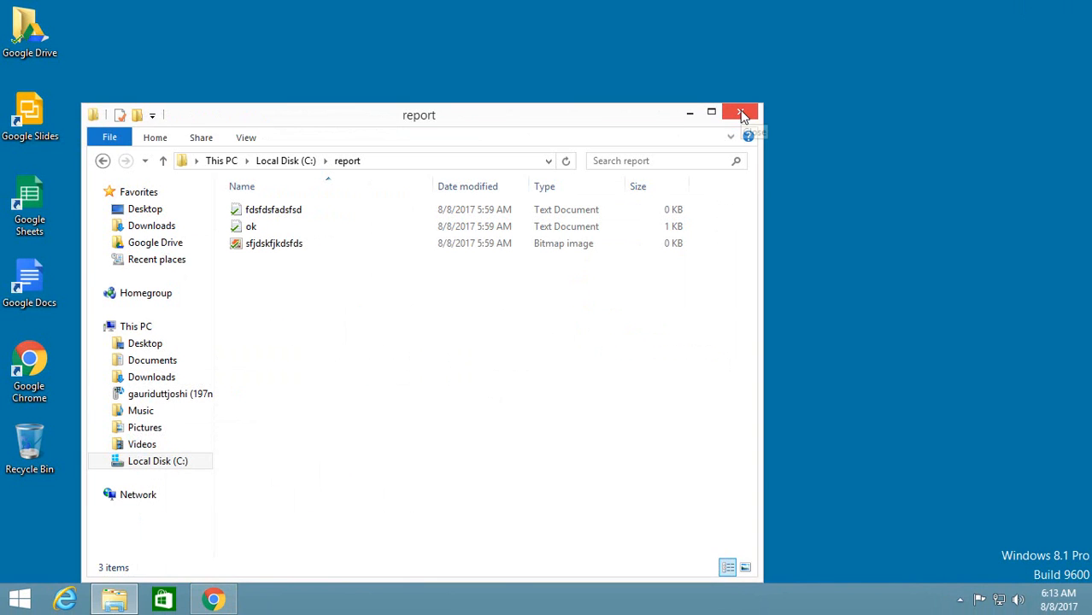
click(740, 113)
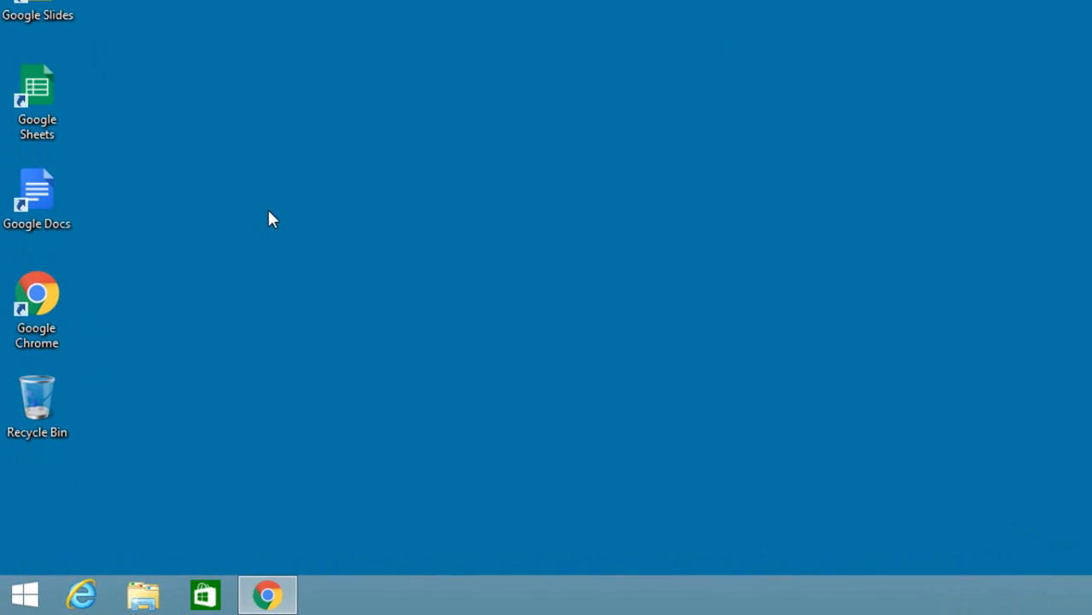
Create a new text document named "test document" on the desktop.
right_click(251, 226)
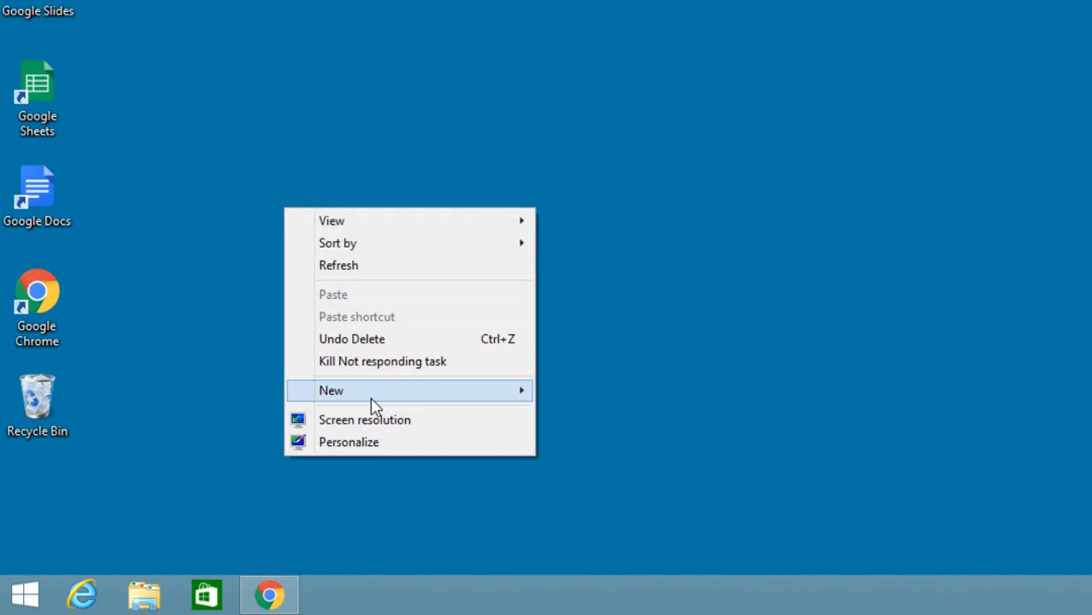
mouse_move(373, 404)
click(609, 507)
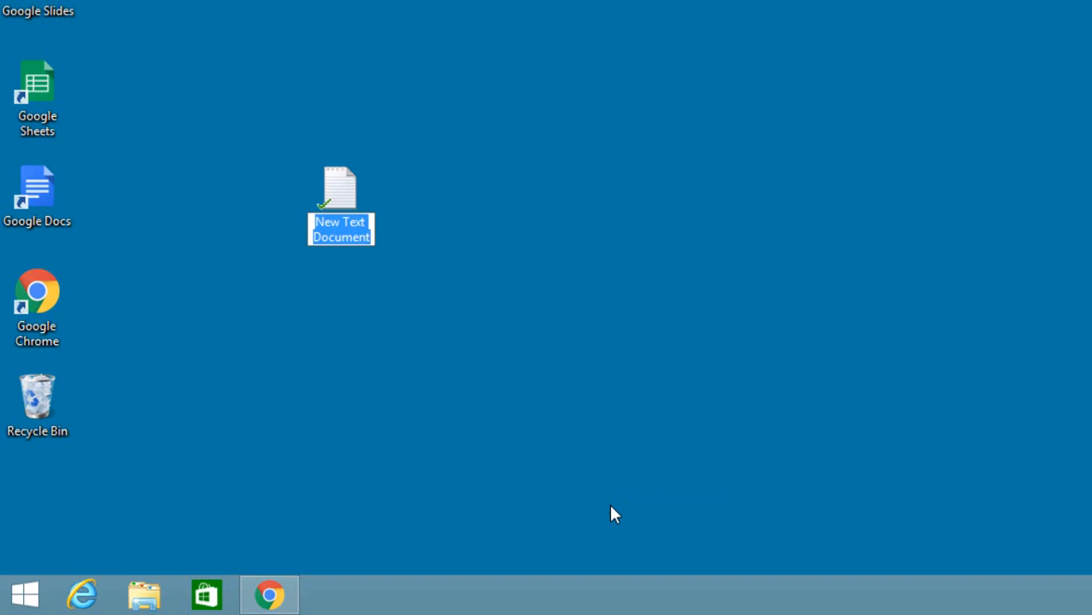
text(test do)
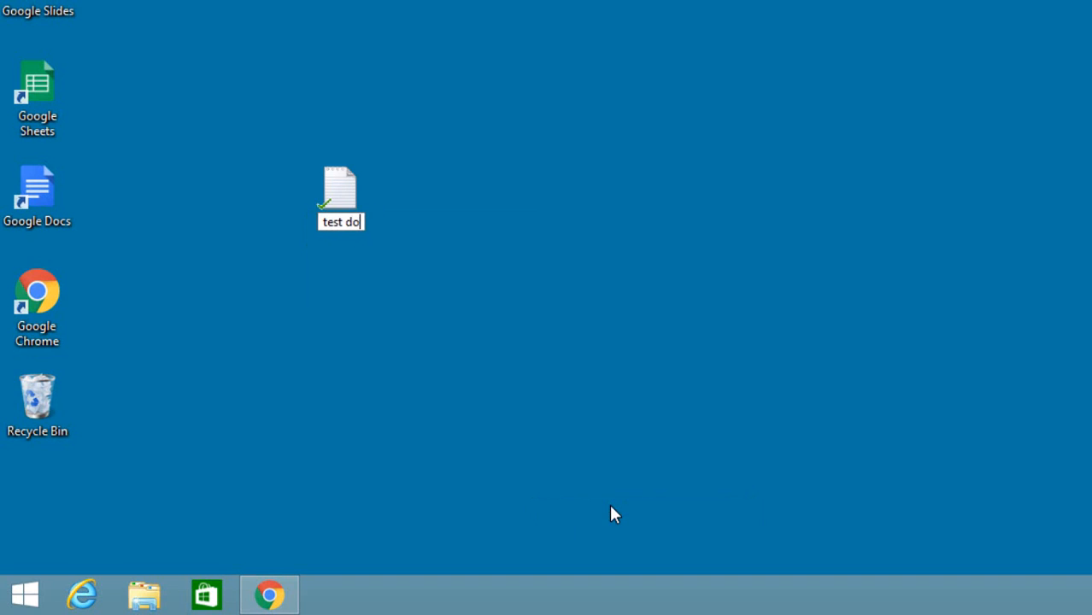
text(cument)
key(Return)
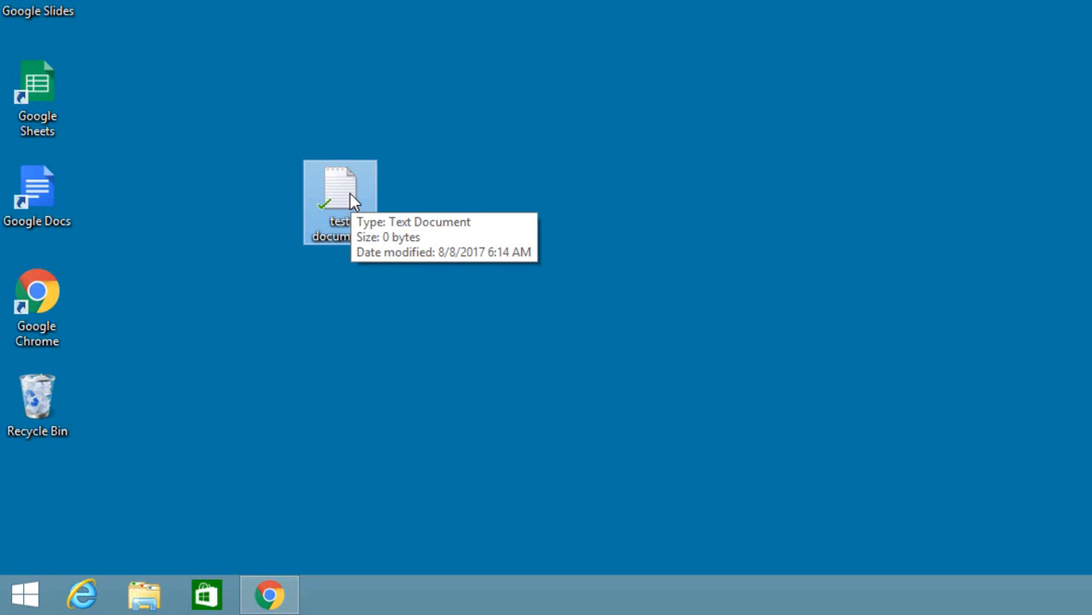
Switch to Google Drive in Chrome, check My PC's Desktop folder for the test document, and return to the desktop.
click(269, 595)
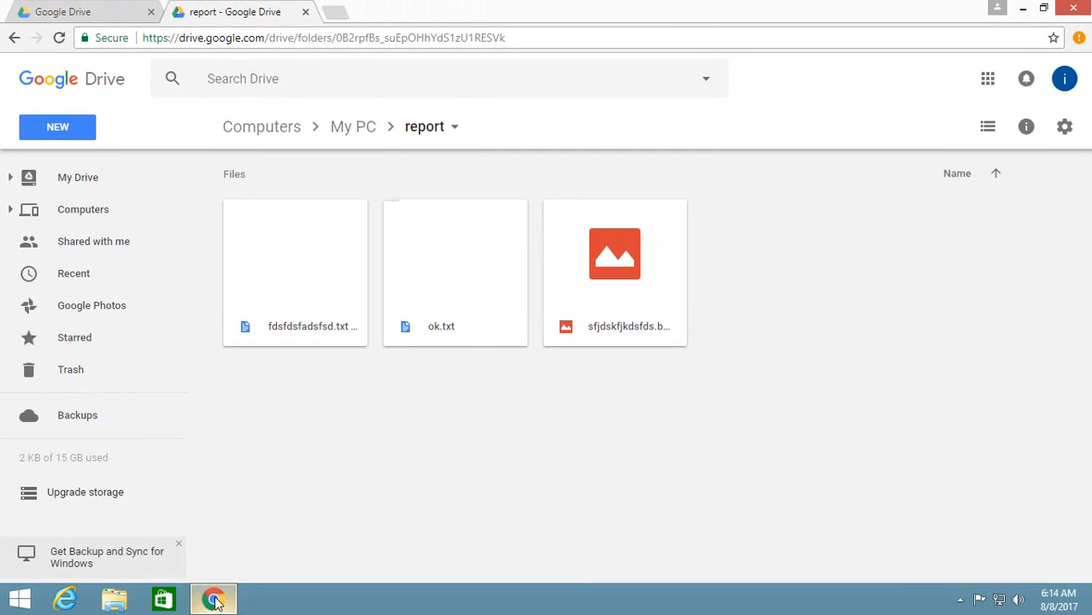
click(80, 212)
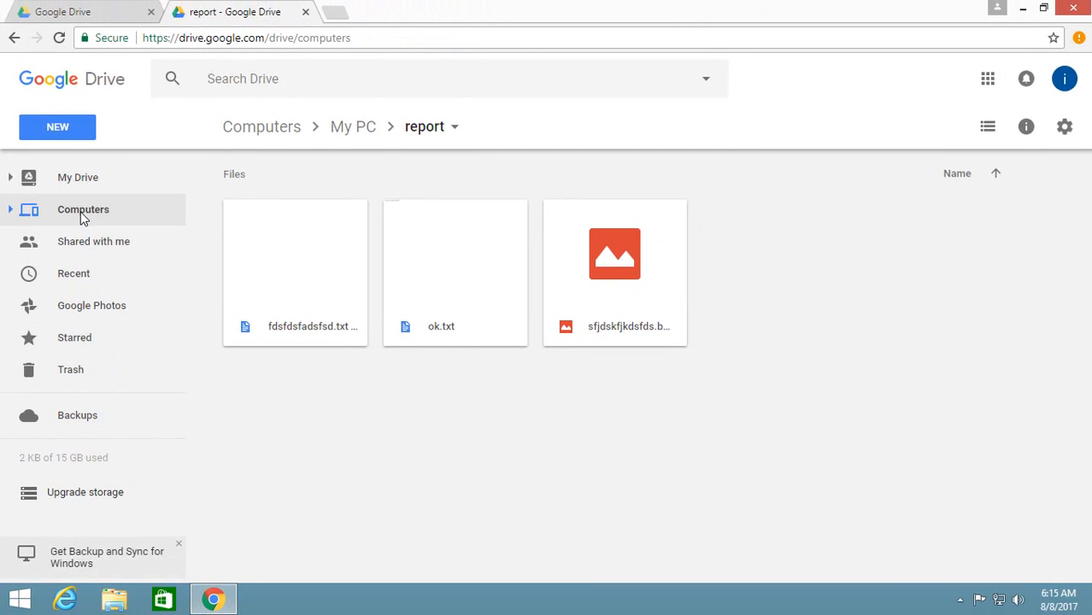
double_click(274, 213)
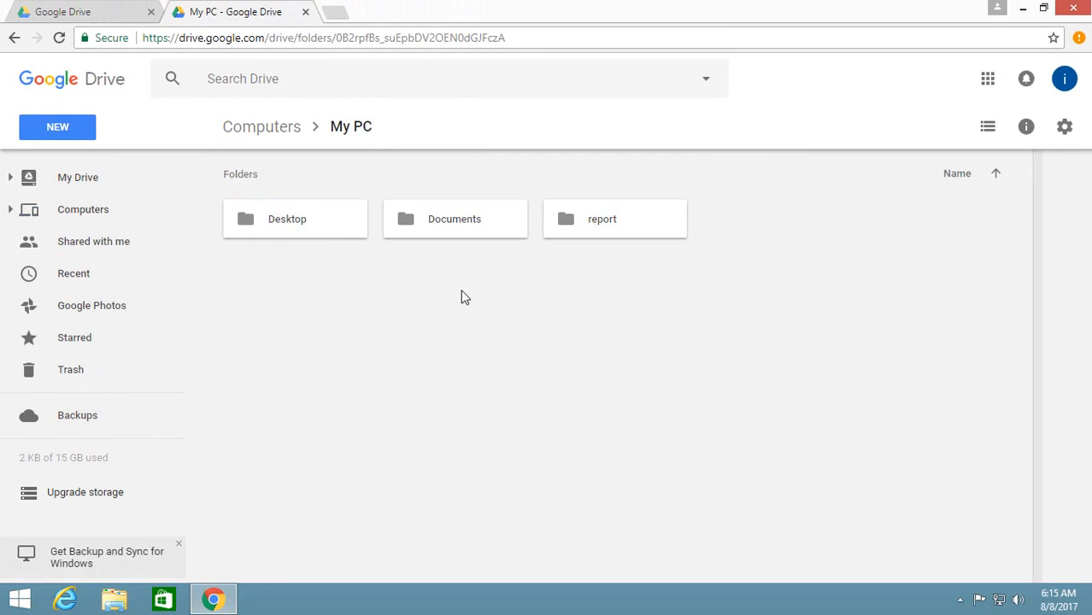
double_click(317, 219)
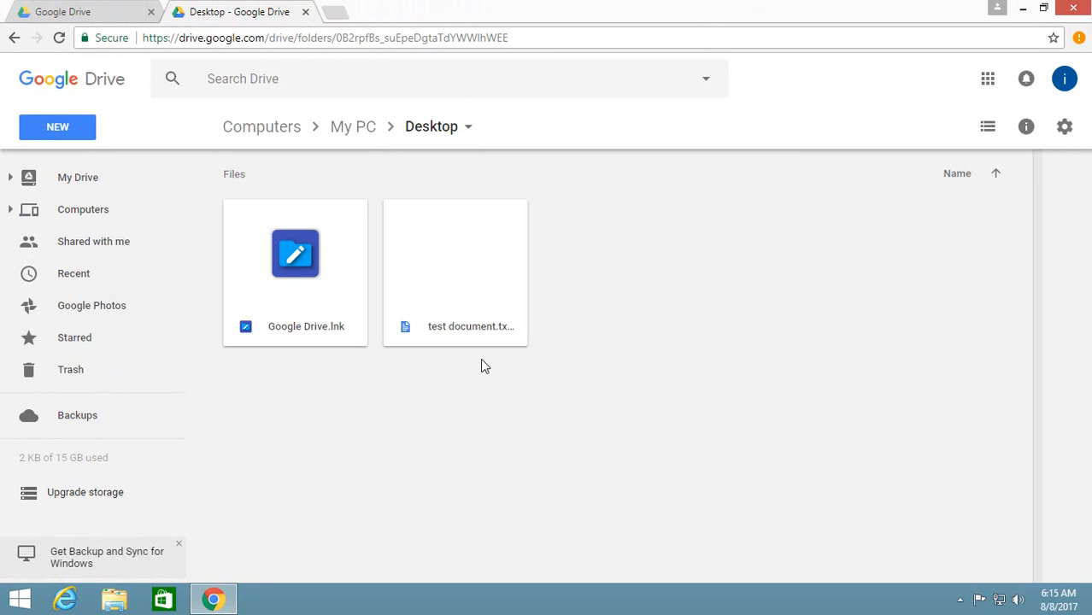
click(1023, 8)
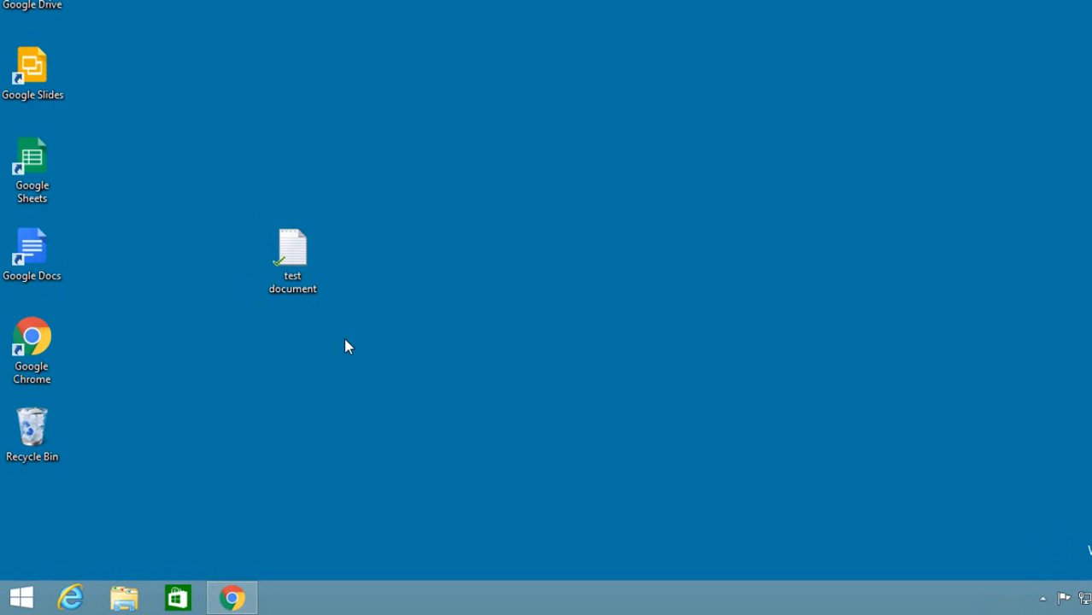
Move the test document lower on the desktop and paste a copy of it beside the original.
drag(292, 282, 304, 386)
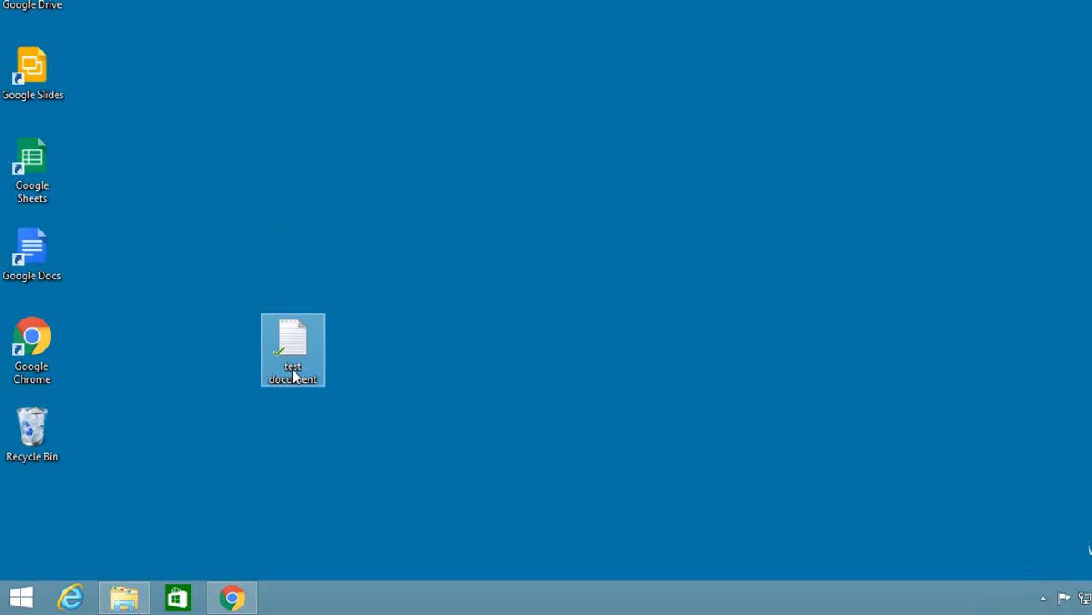
right_click(291, 368)
click(342, 262)
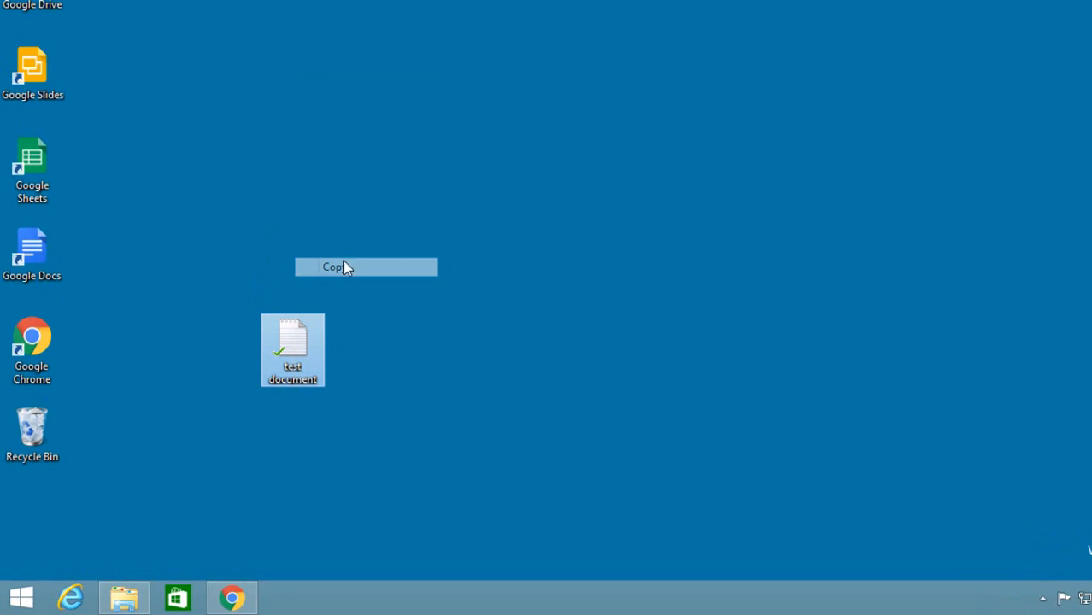
right_click(465, 224)
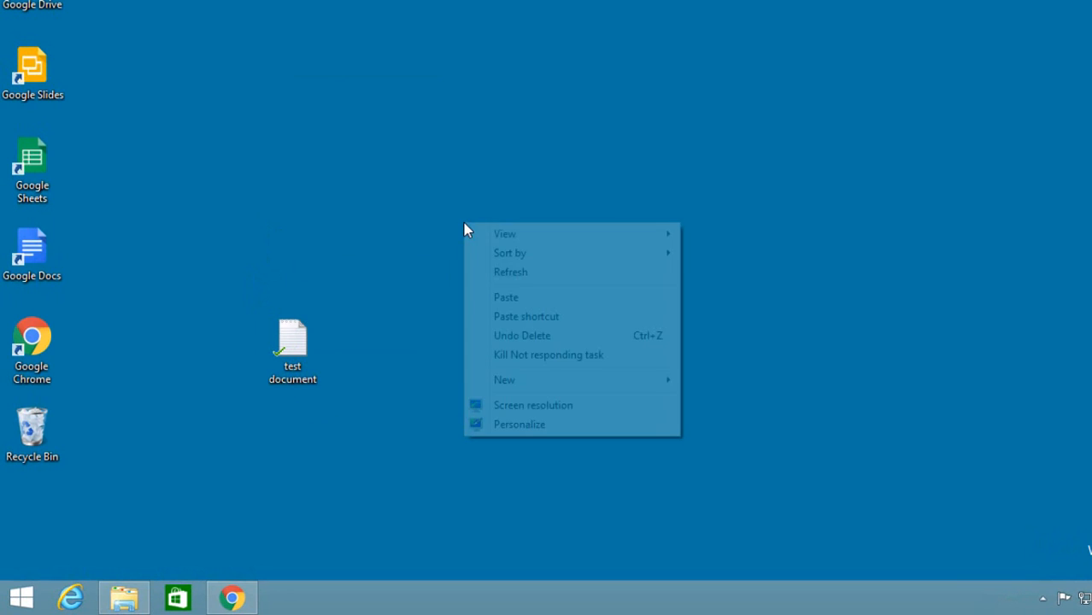
click(504, 299)
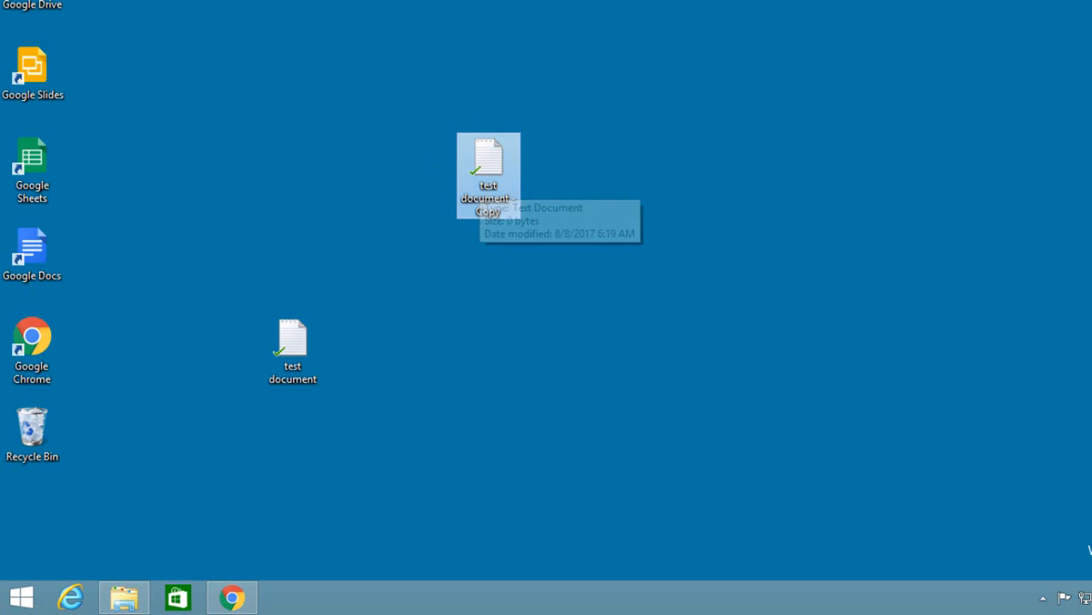
Check the Desktop folder in Google Drive for the copied document and return to the Windows desktop.
click(232, 597)
click(549, 422)
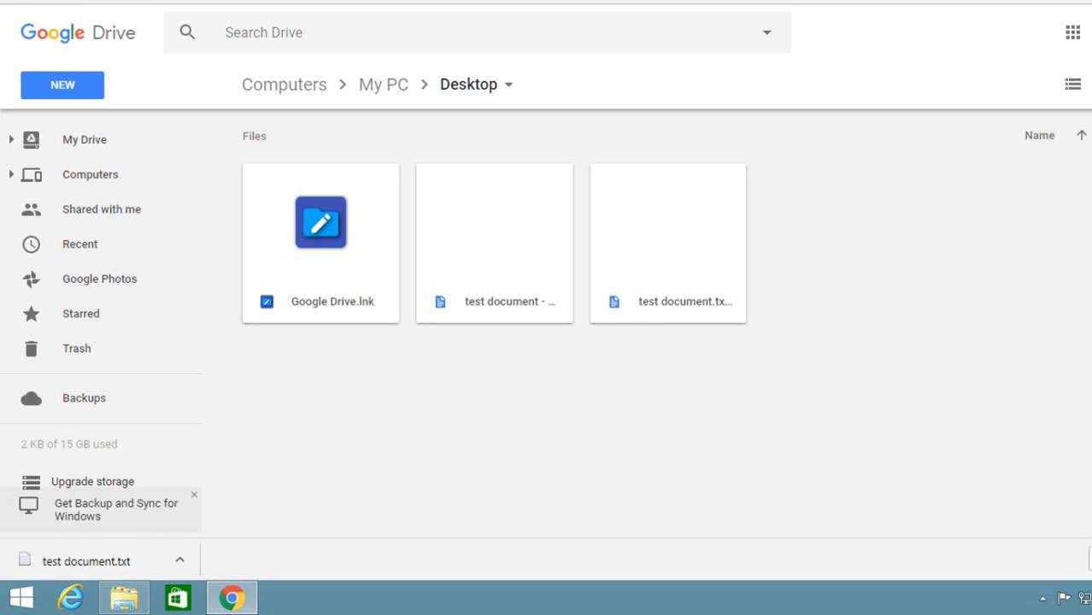
click(1081, 1)
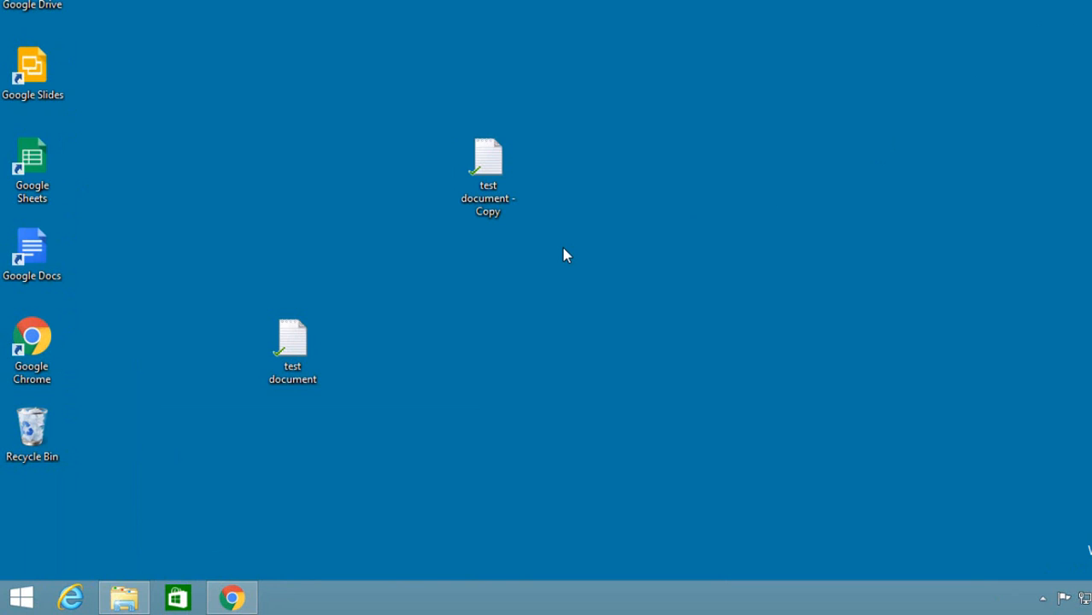
Delete the original test document from the desktop and from Google Drive, and check the Desktop folder online.
click(298, 348)
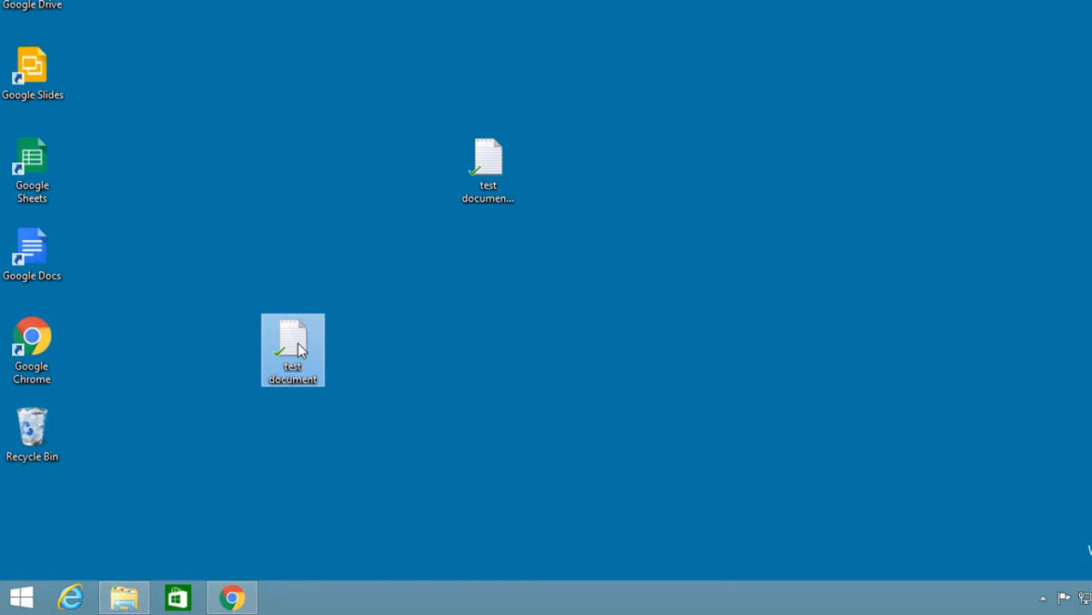
key(Delete)
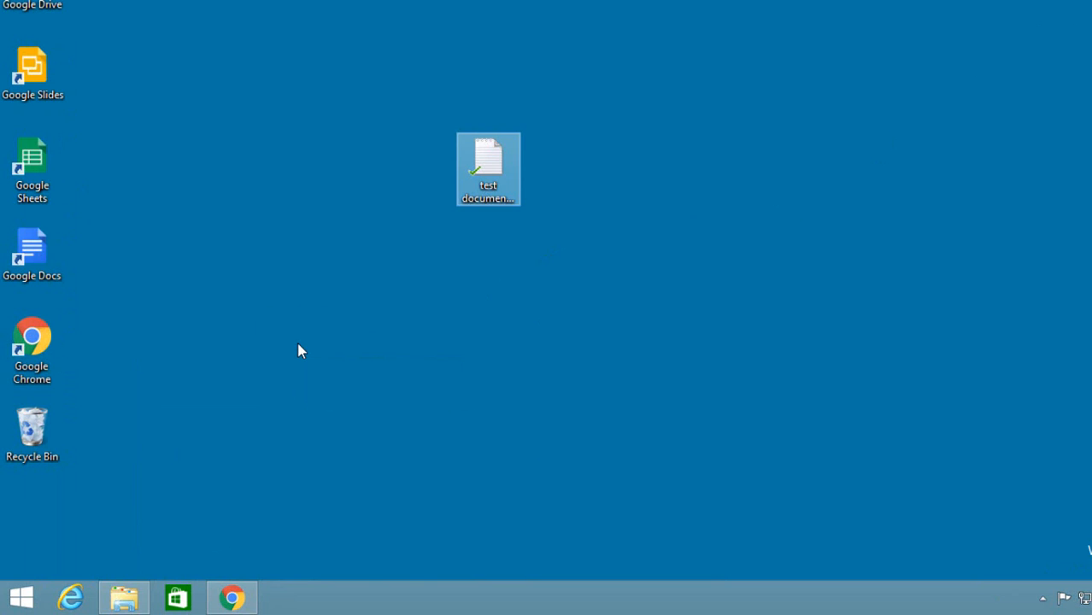
click(206, 351)
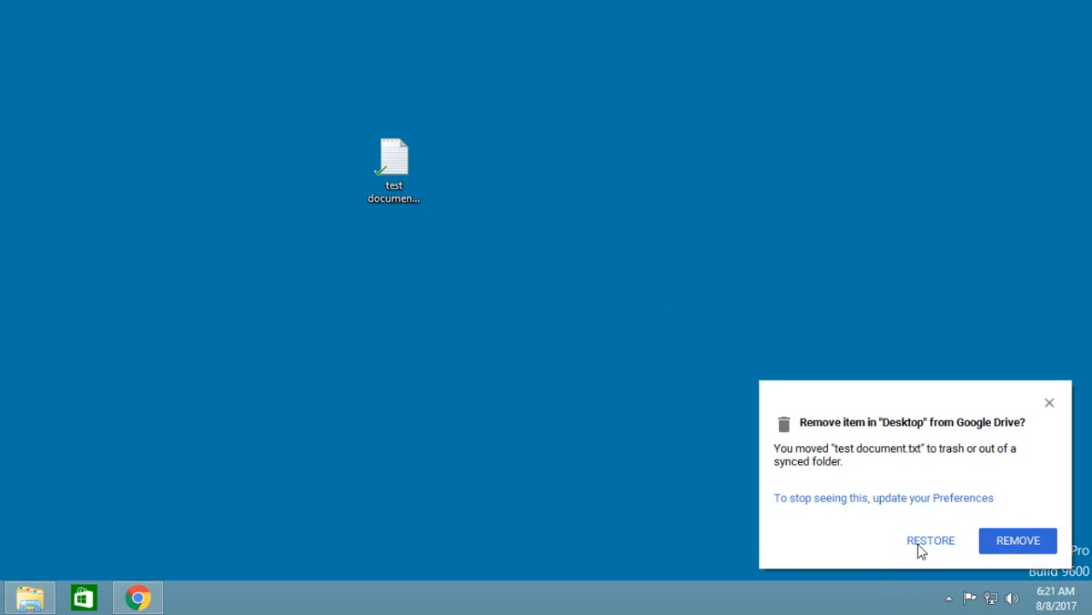
click(1005, 548)
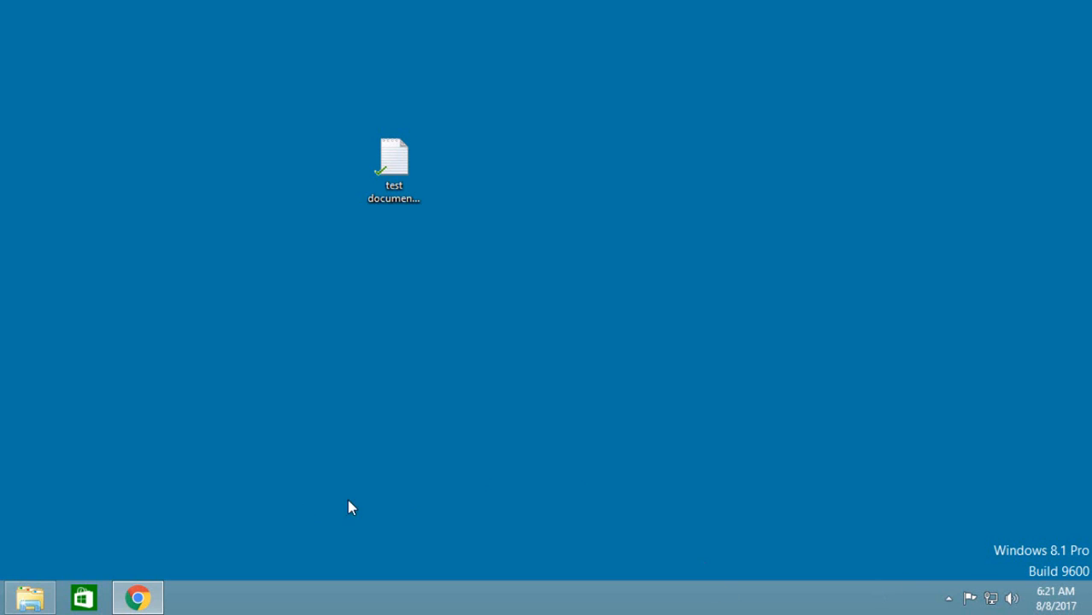
click(149, 596)
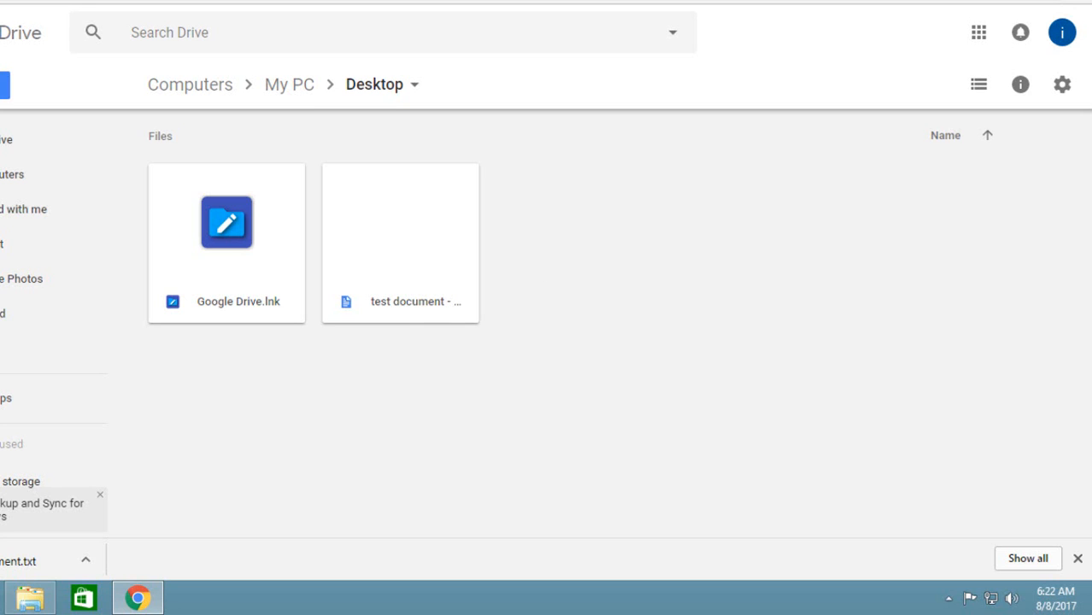
Remove the copied test document from the Desktop folder in Google Drive and approve its removal from the computer.
click(438, 221)
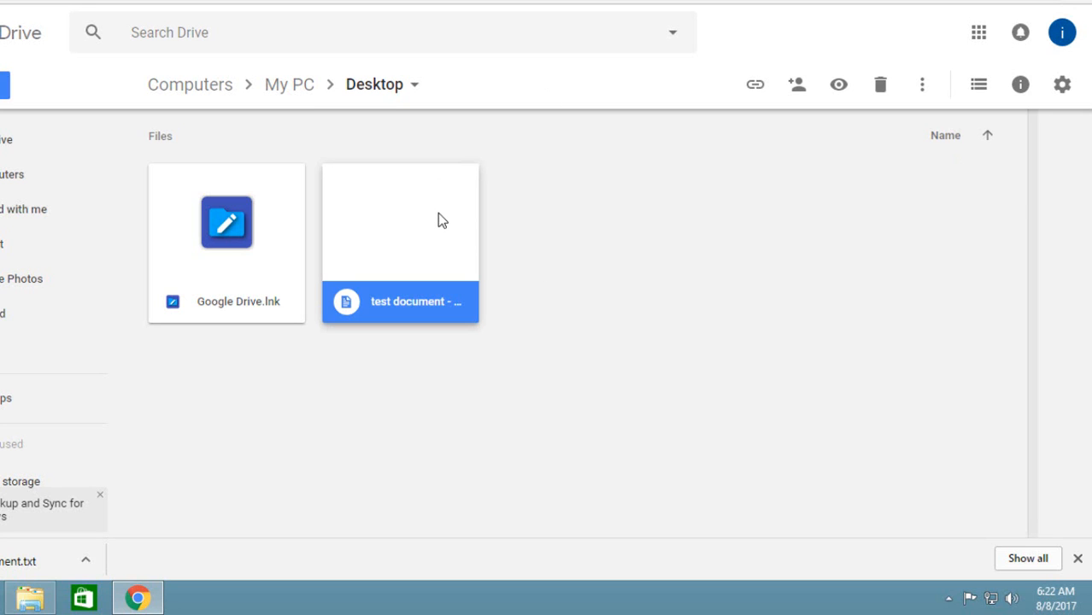
key(Delete)
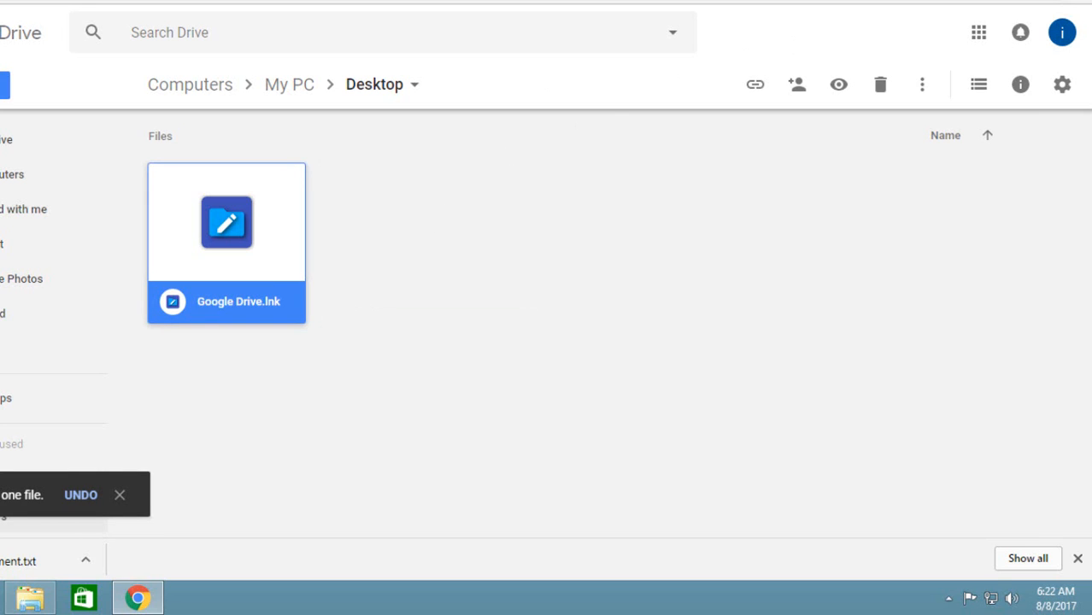
click(1003, 0)
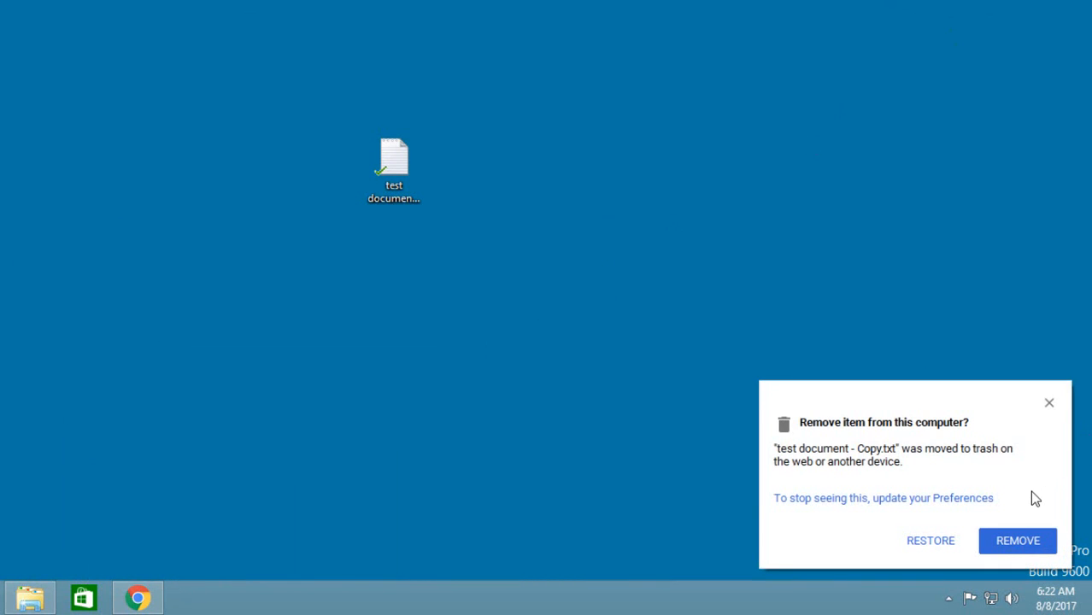
click(1018, 545)
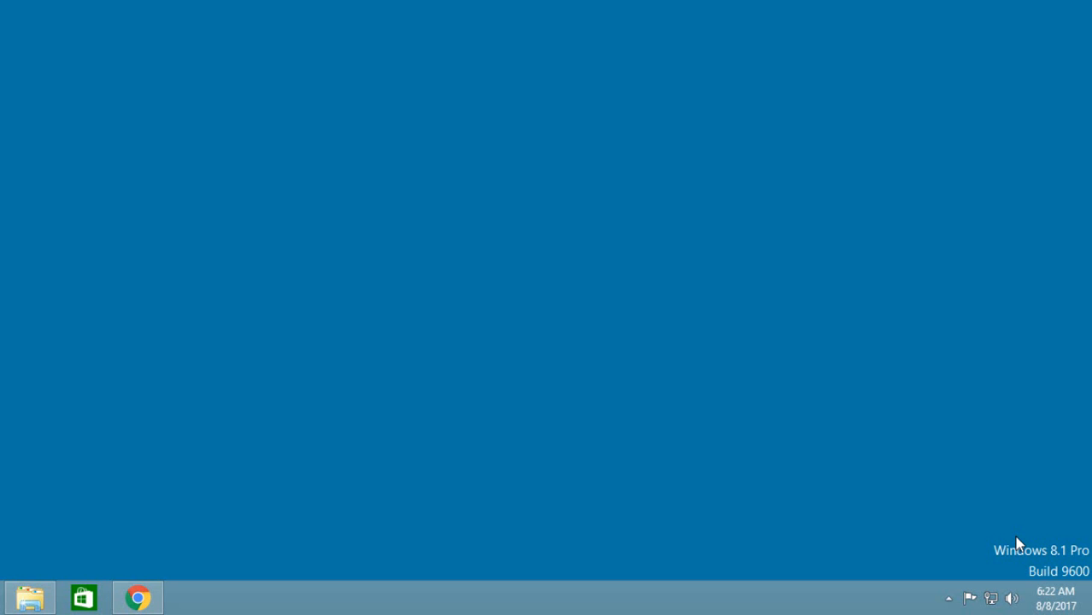
Create a new text document on the Windows desktop and name it "test document".
right_click(274, 280)
mouse_move(309, 428)
click(549, 528)
text(test)
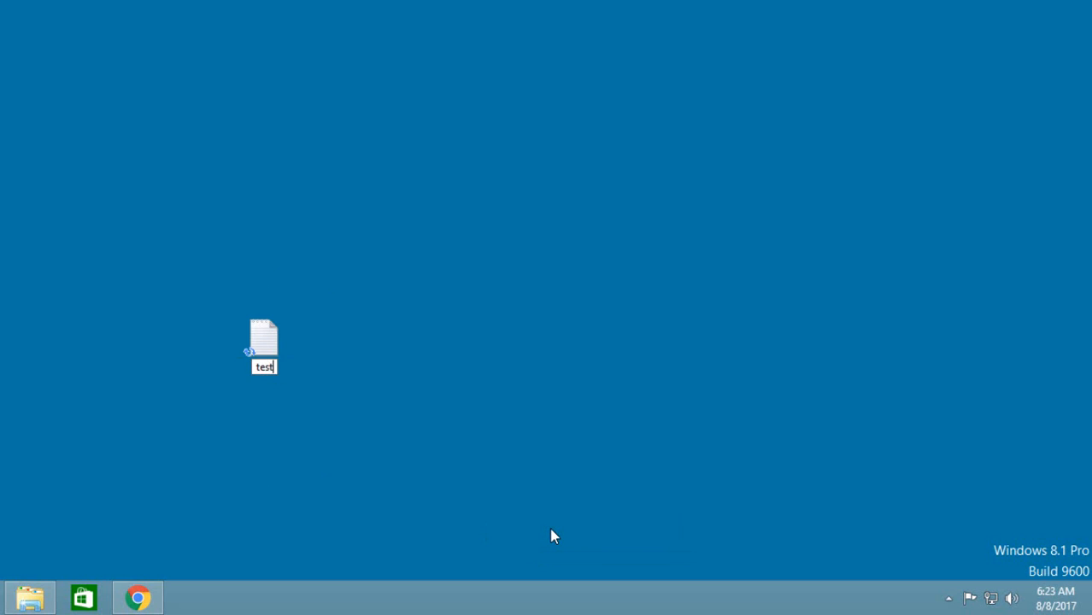
text( document)
key(Return)
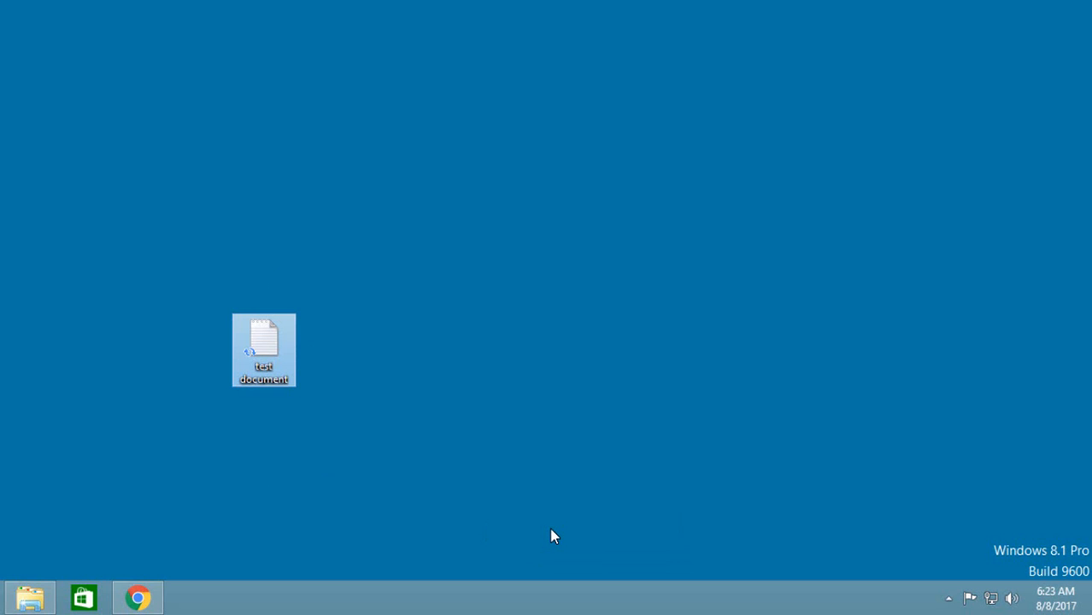
Enter the lines google1, google2 and google3 in the test document, then save and close it.
double_click(273, 368)
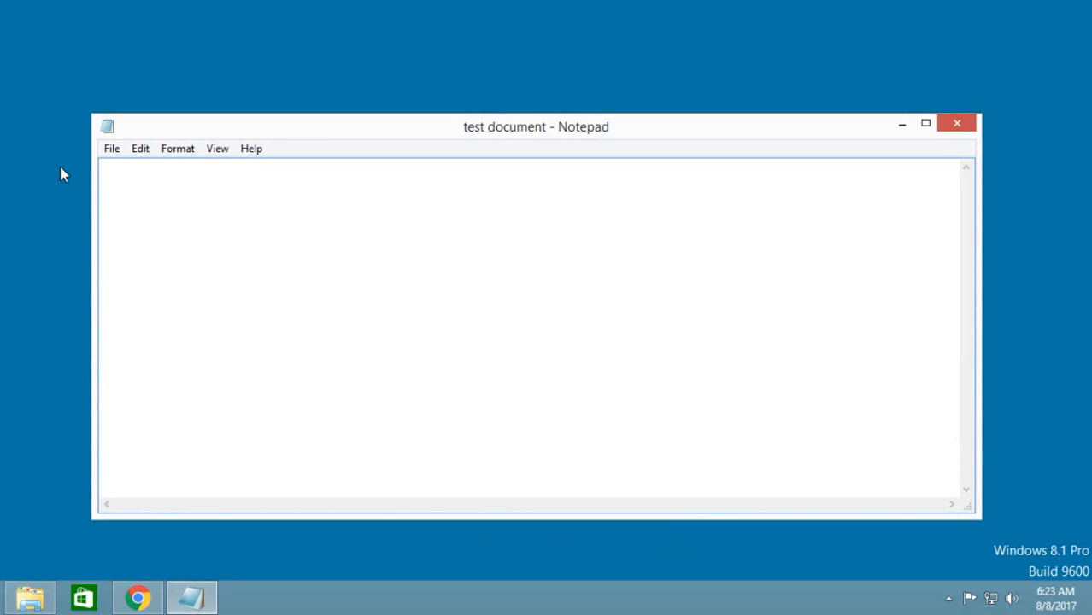
text(google1)
key(Return)
text(google2)
key(Return)
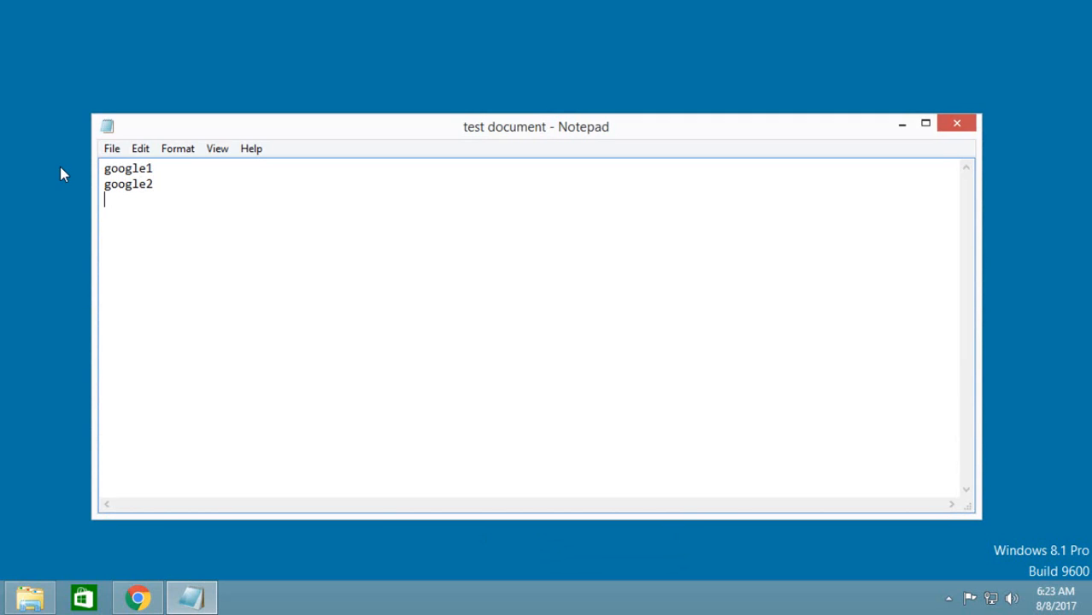
text(google3)
key(Return)
click(957, 123)
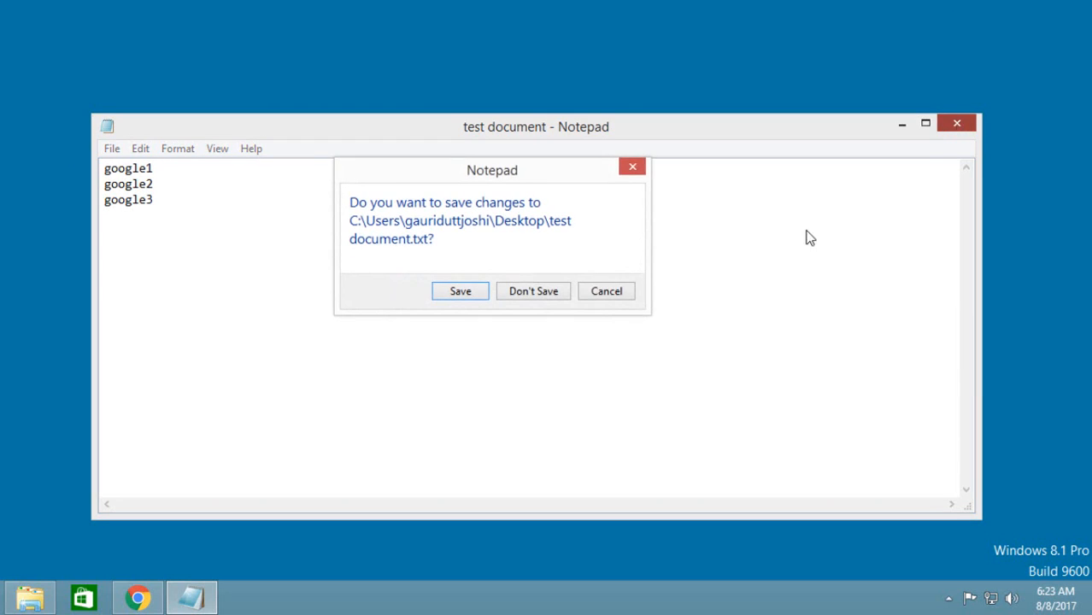
click(461, 291)
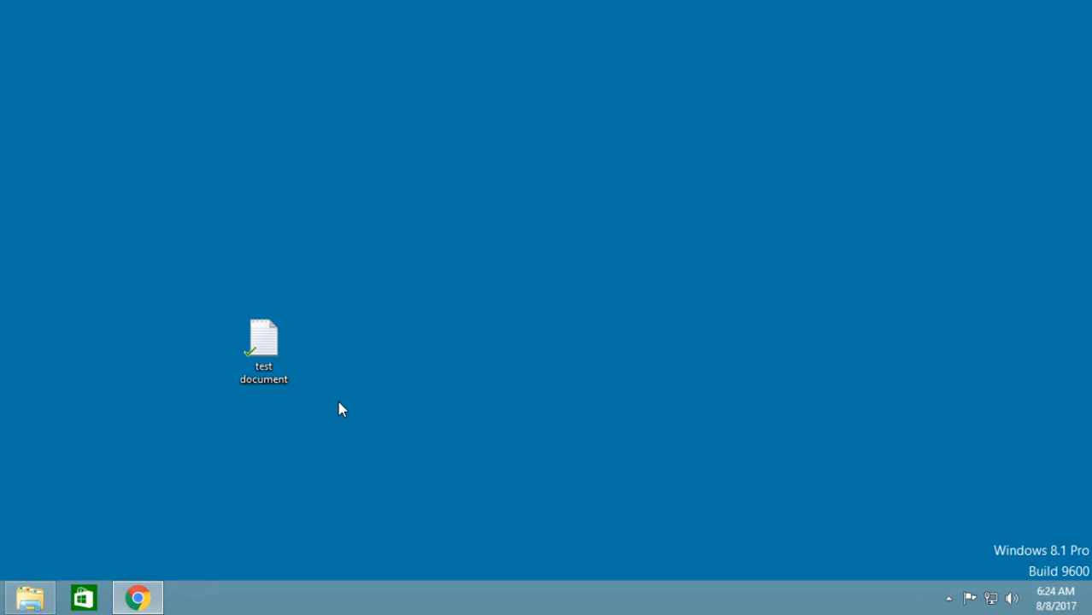
Preview test document.txt in Google Drive's Desktop folder to check its contents, then return to the Windows desktop.
click(144, 599)
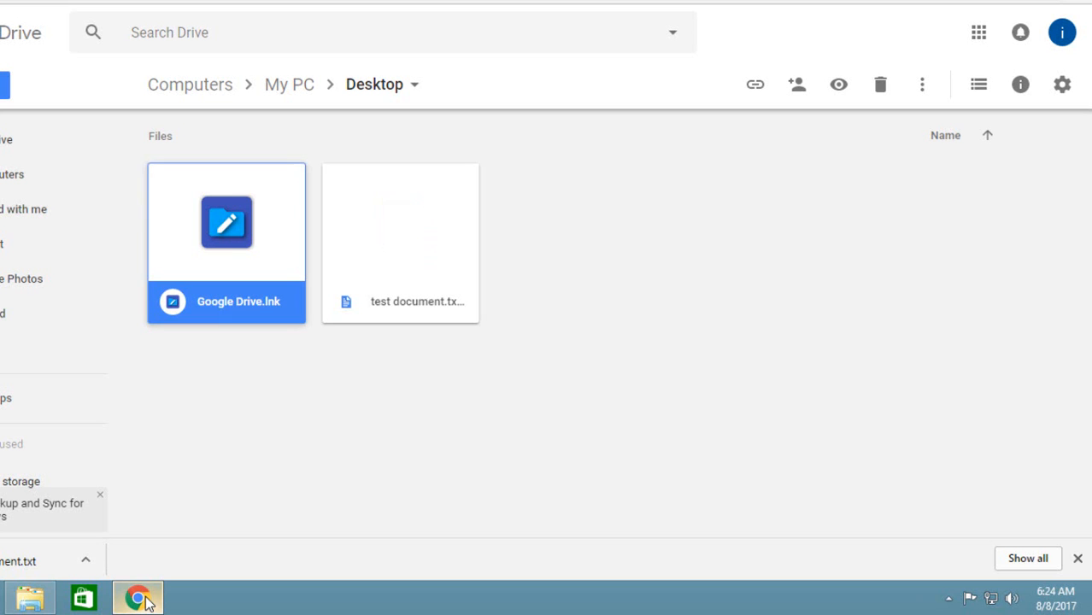
click(481, 389)
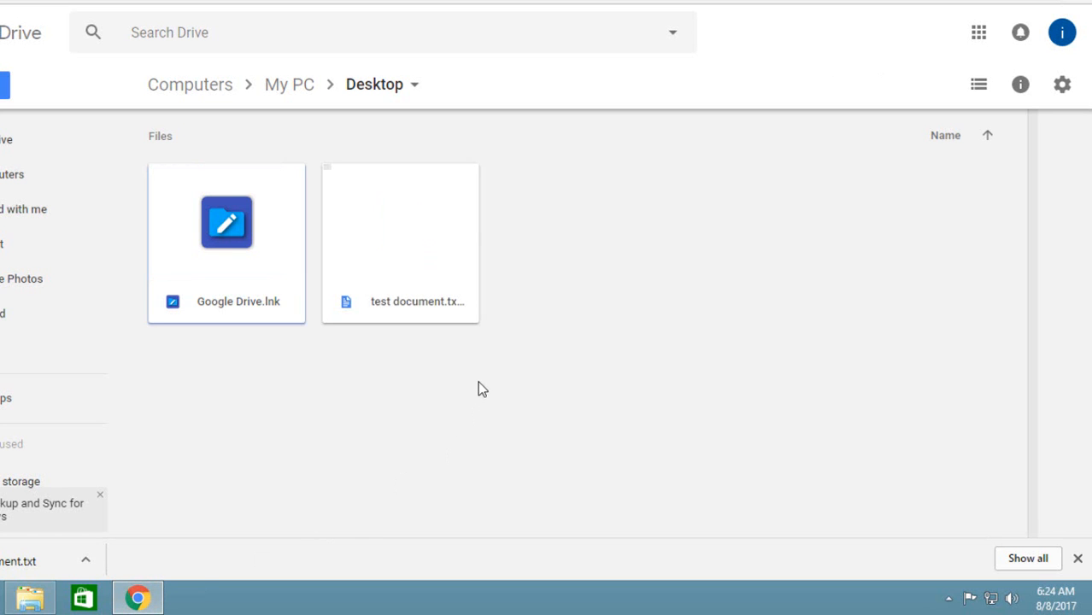
right_click(481, 390)
click(413, 365)
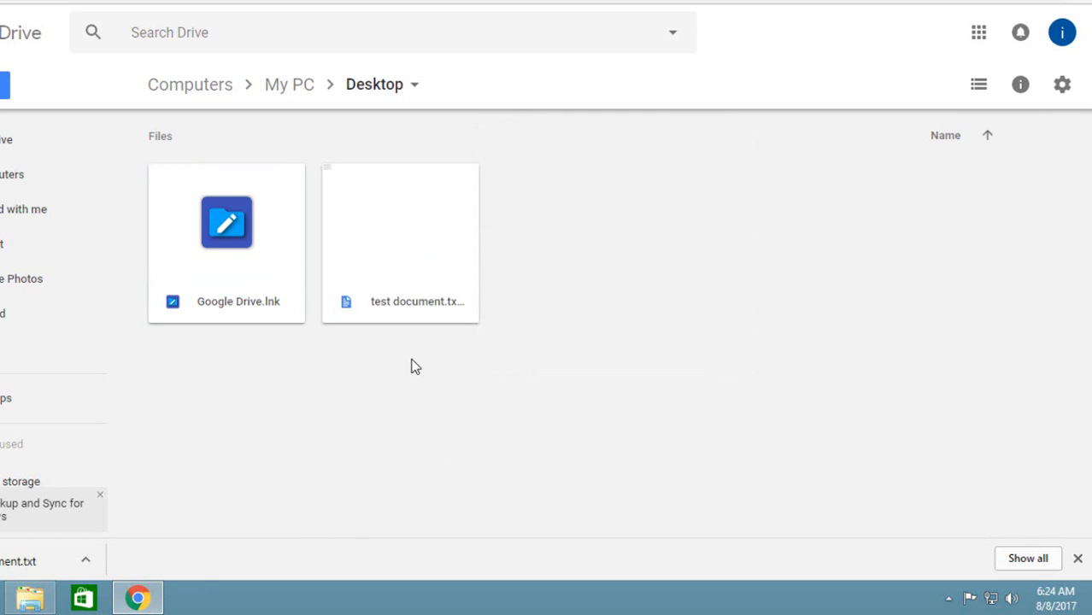
double_click(415, 281)
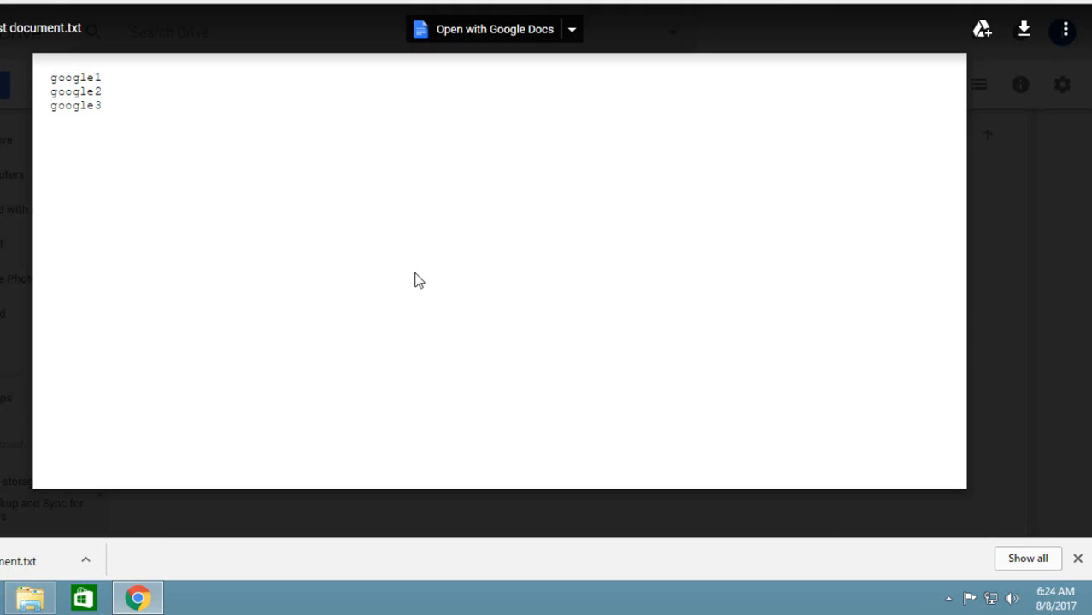
key(Escape)
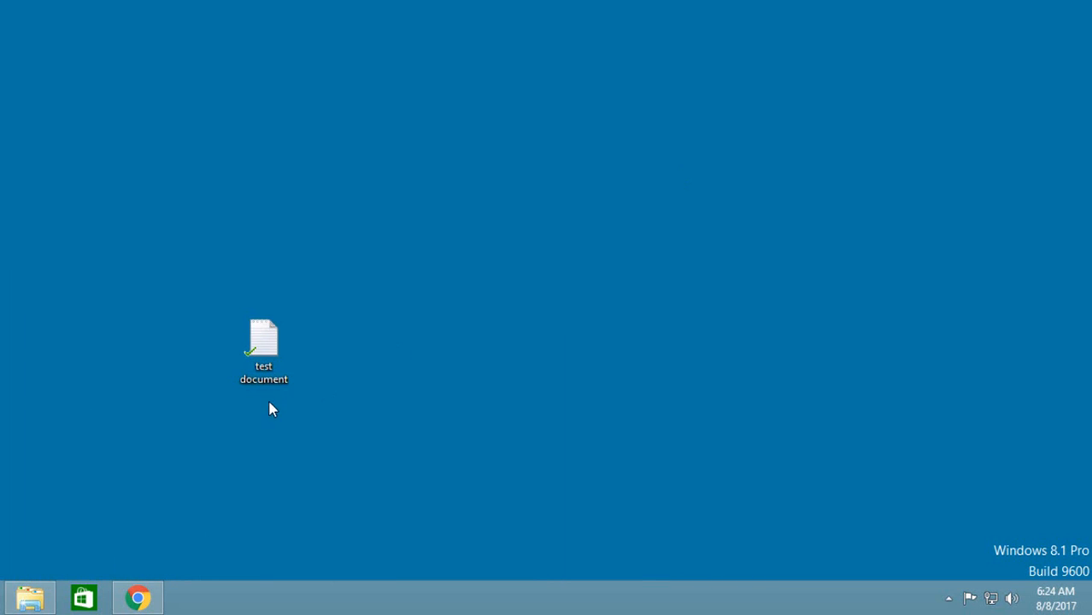
Rename the test document on the desktop to "test".
click(263, 378)
right_click(263, 379)
click(312, 342)
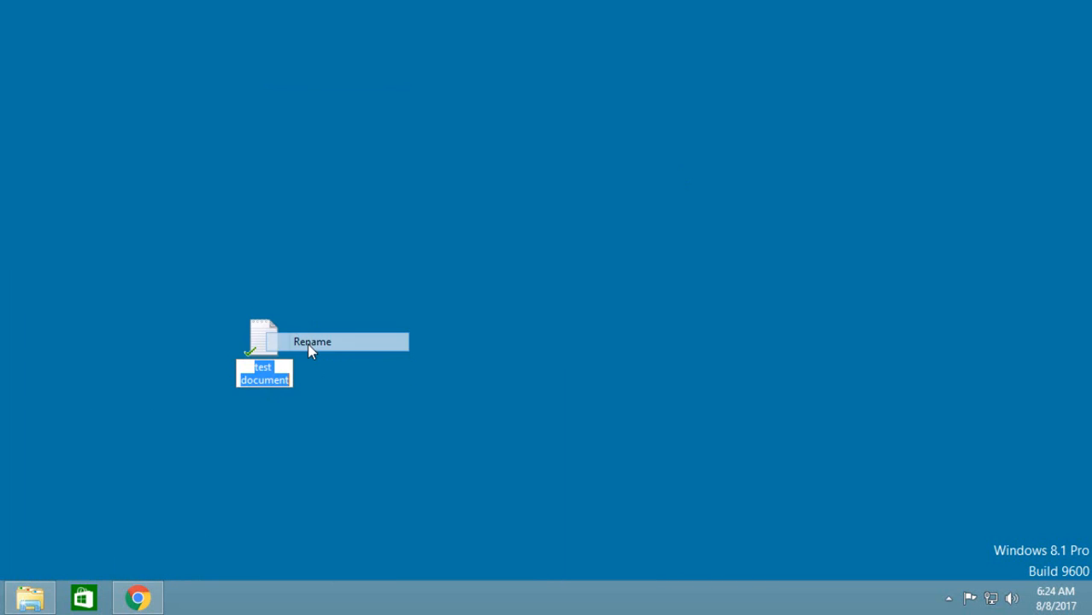
key(BackSpace)
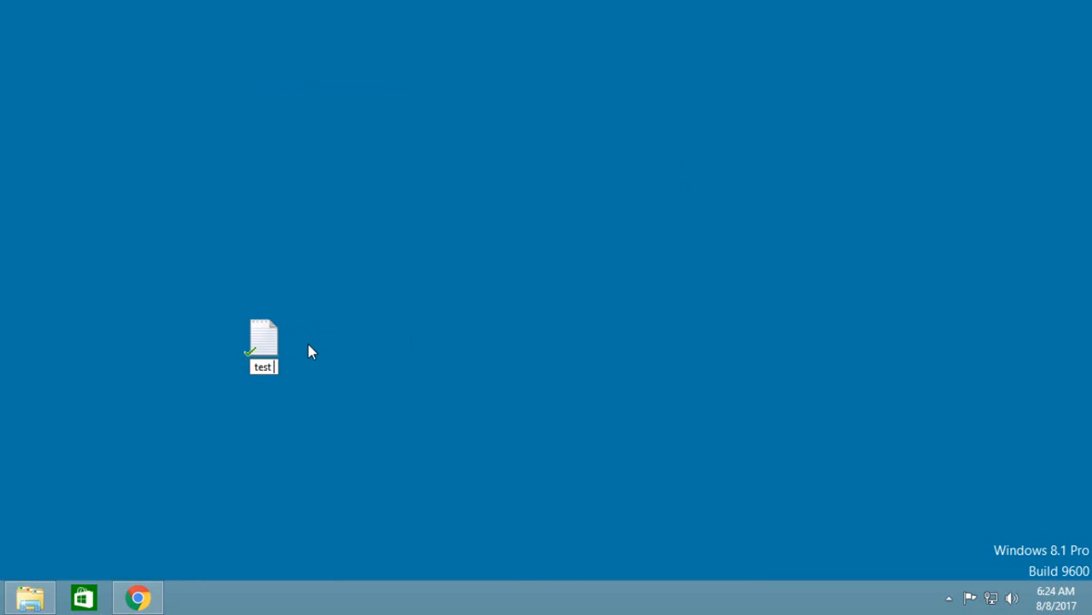
key(Return)
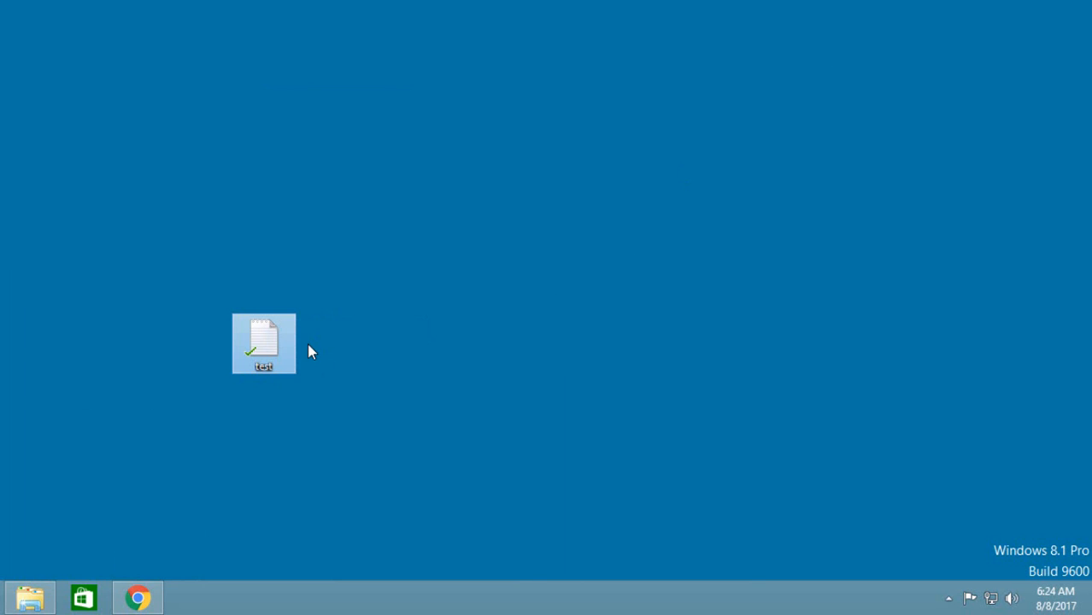
Check the Desktop folder in Google Drive for the renamed file and return to the Windows desktop.
right_click(445, 251)
click(287, 363)
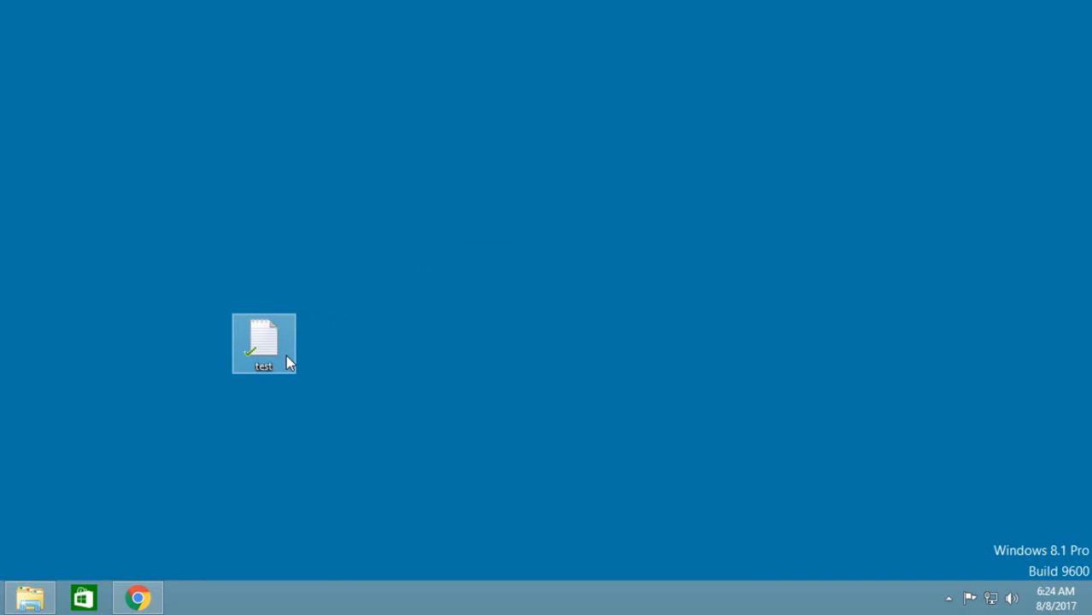
click(227, 471)
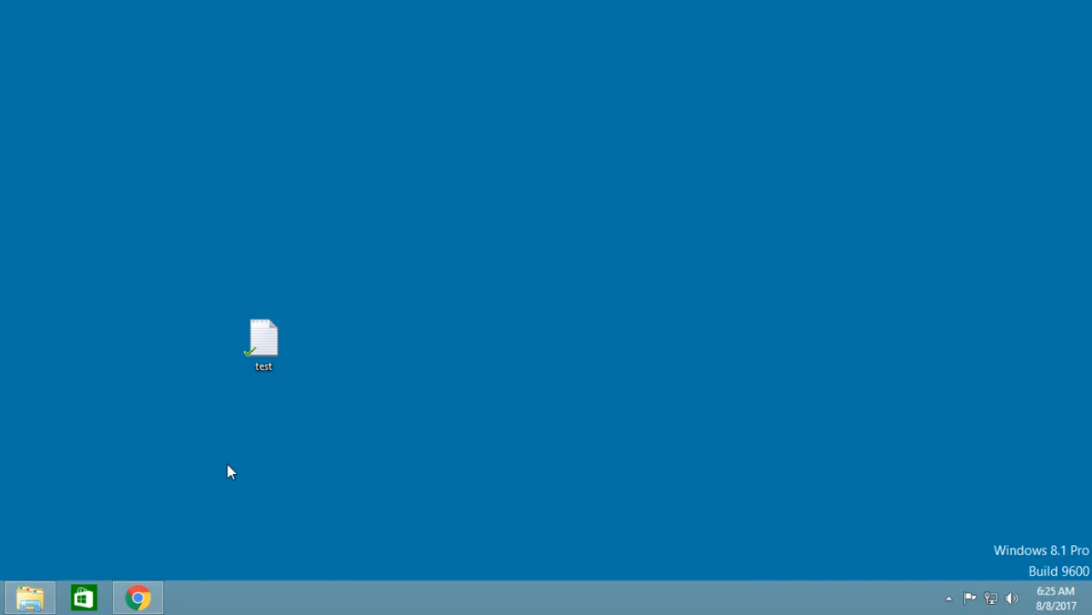
click(142, 596)
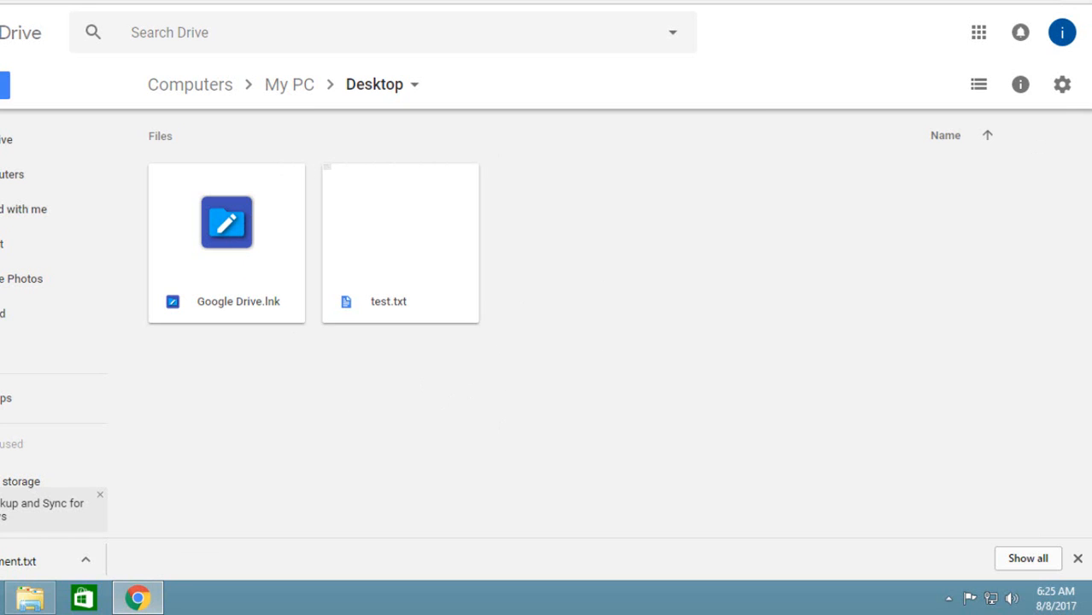
key(super+d)
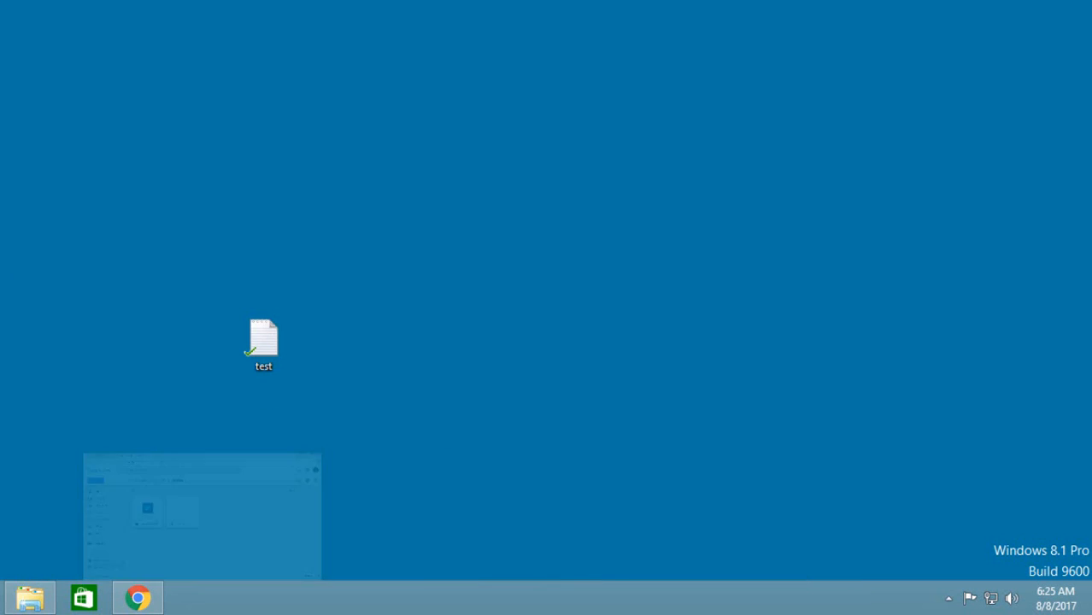
Add the line "Please check next page." below the existing text in the test file, then save and close it.
right_click(264, 365)
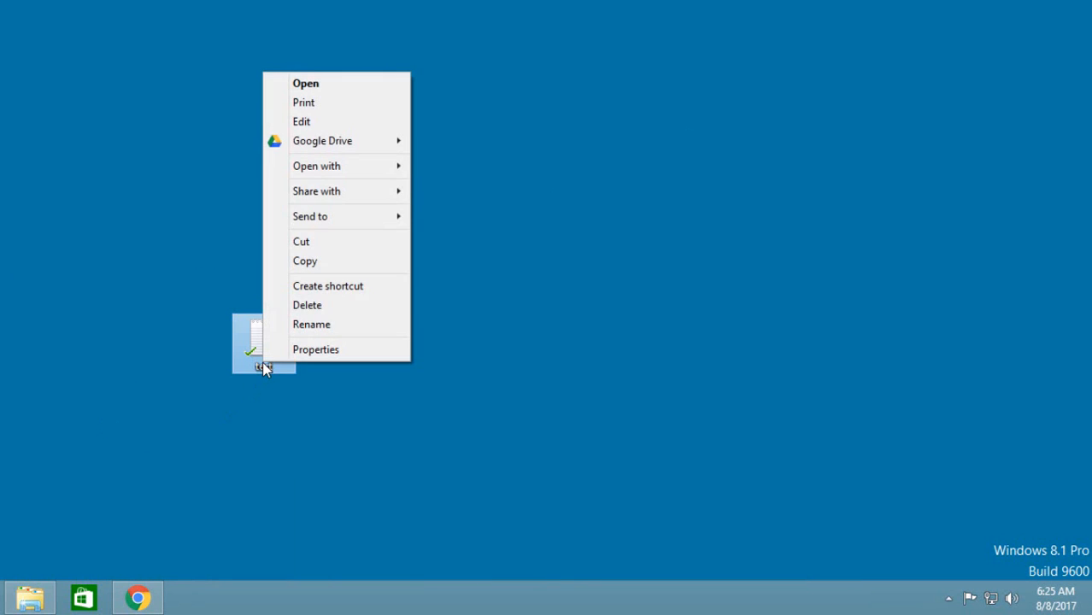
click(314, 121)
click(200, 214)
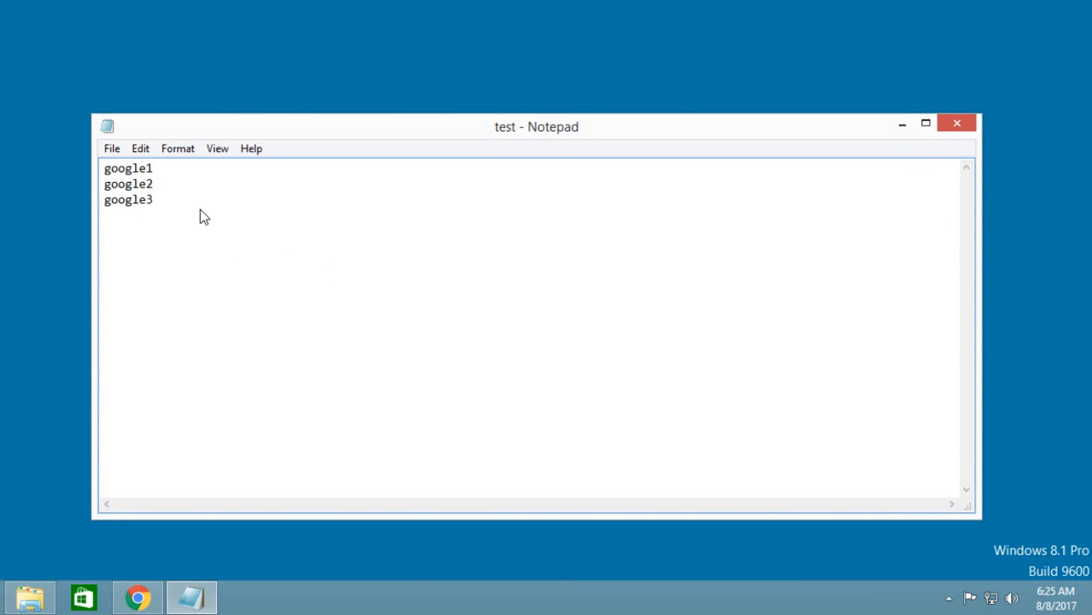
key(Return)
key(Return)
text(Please check next page.)
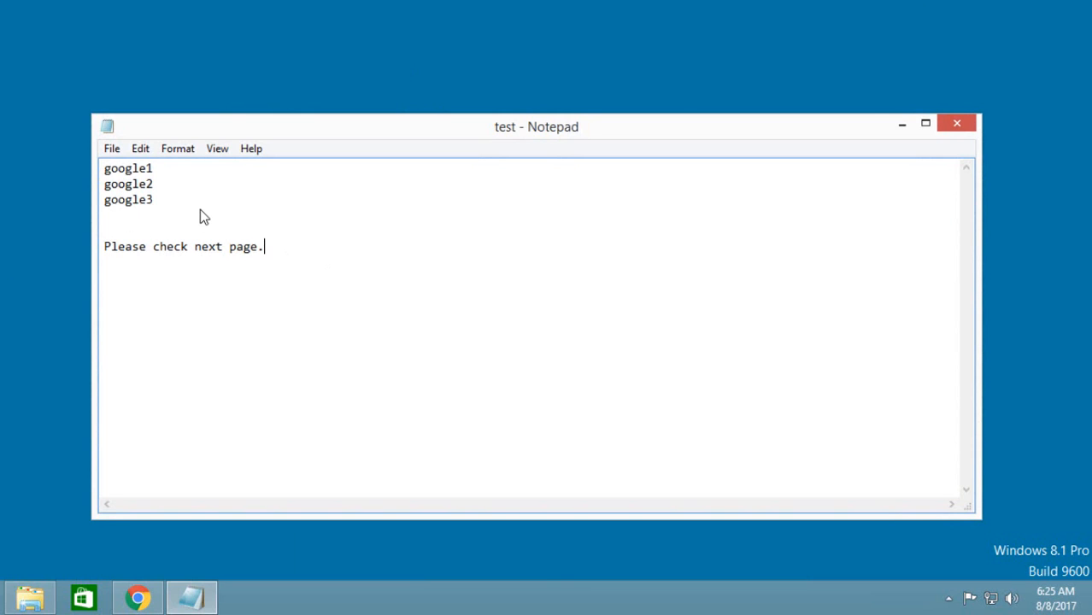
click(108, 153)
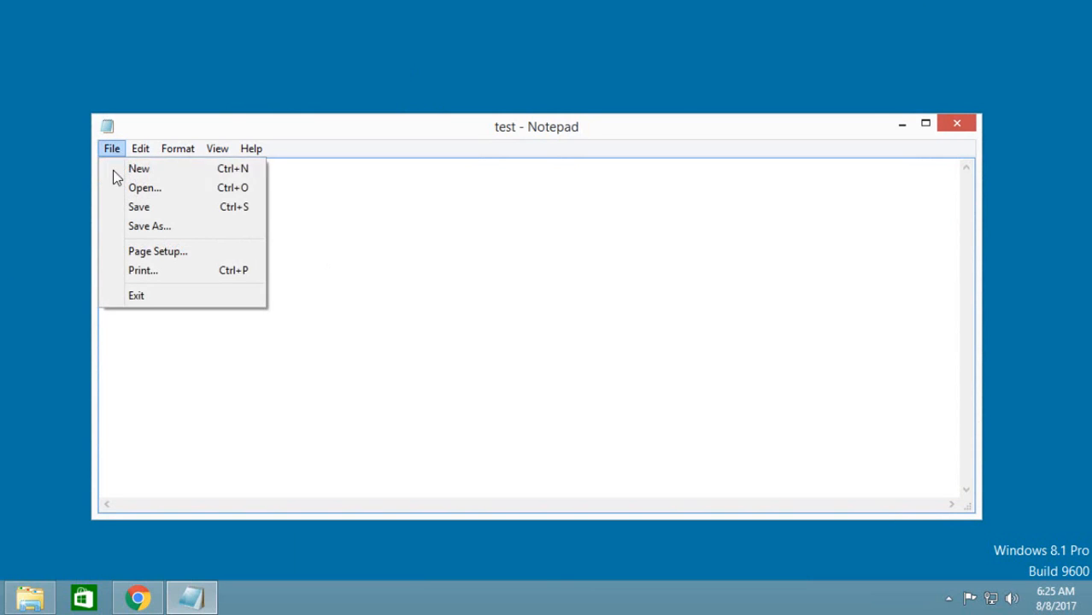
click(127, 209)
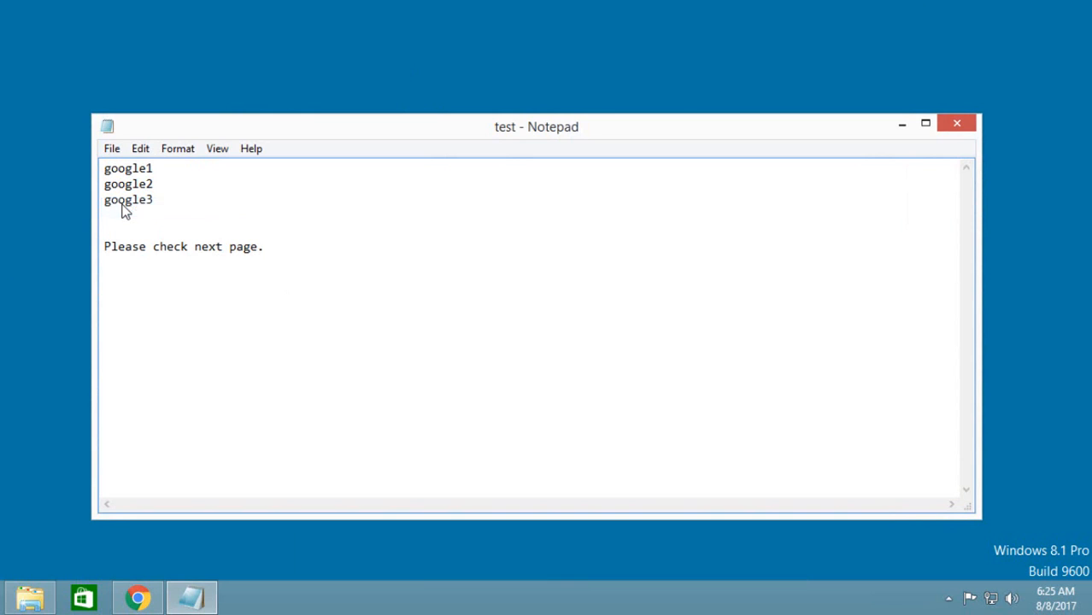
click(957, 124)
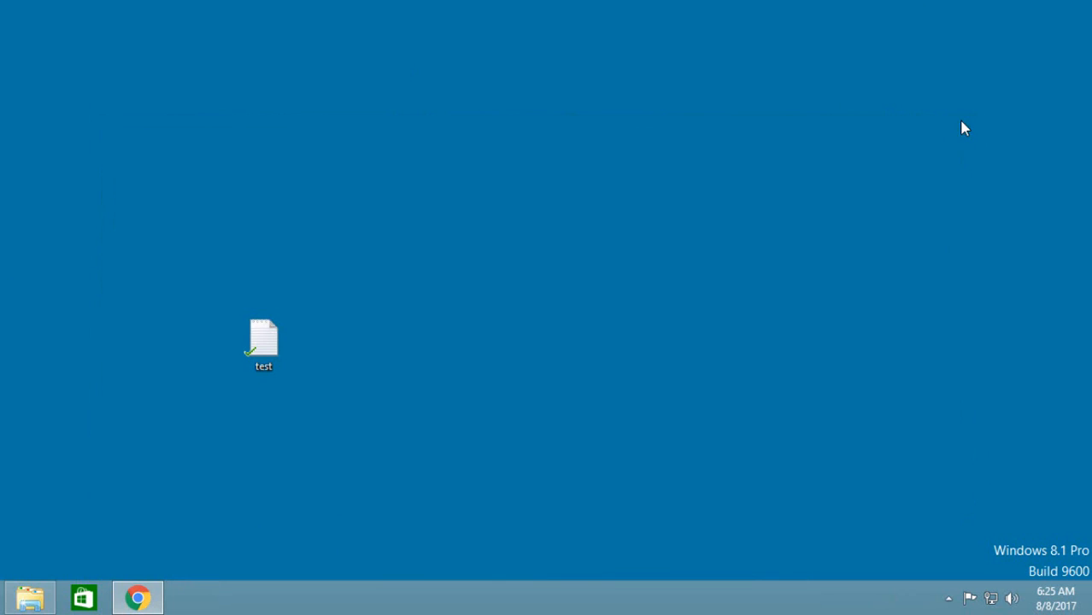
Preview test.txt in Google Drive to check the edited text, then close the preview.
right_click(299, 386)
click(380, 226)
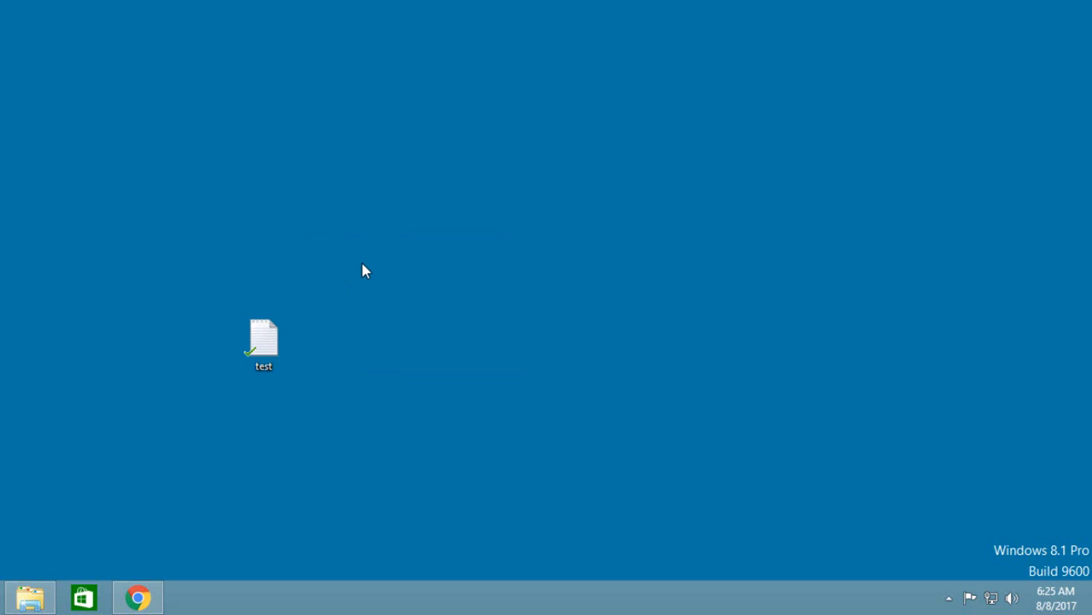
click(138, 600)
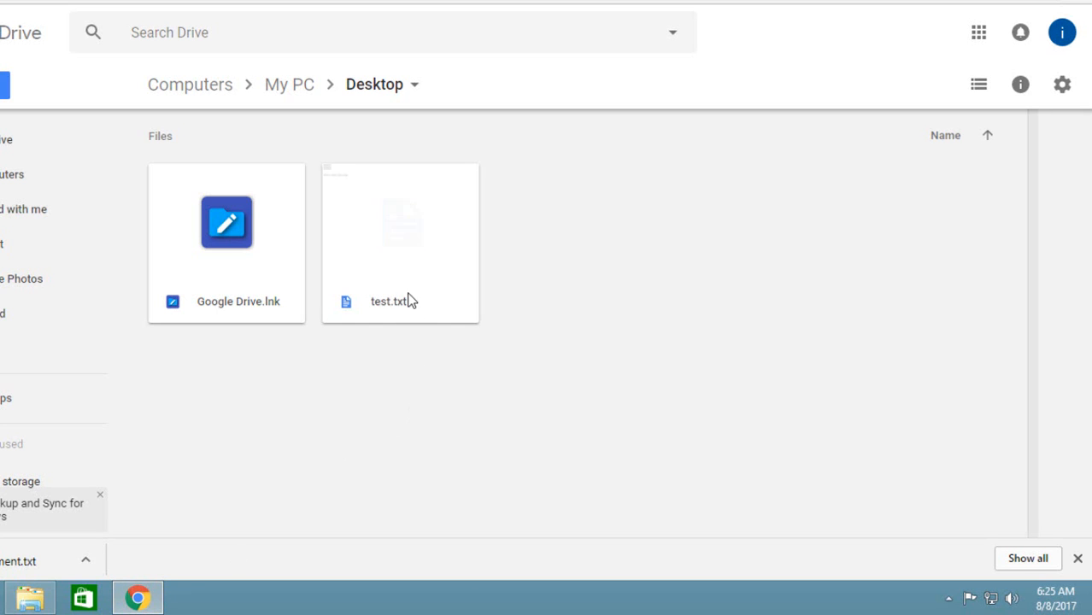
double_click(407, 297)
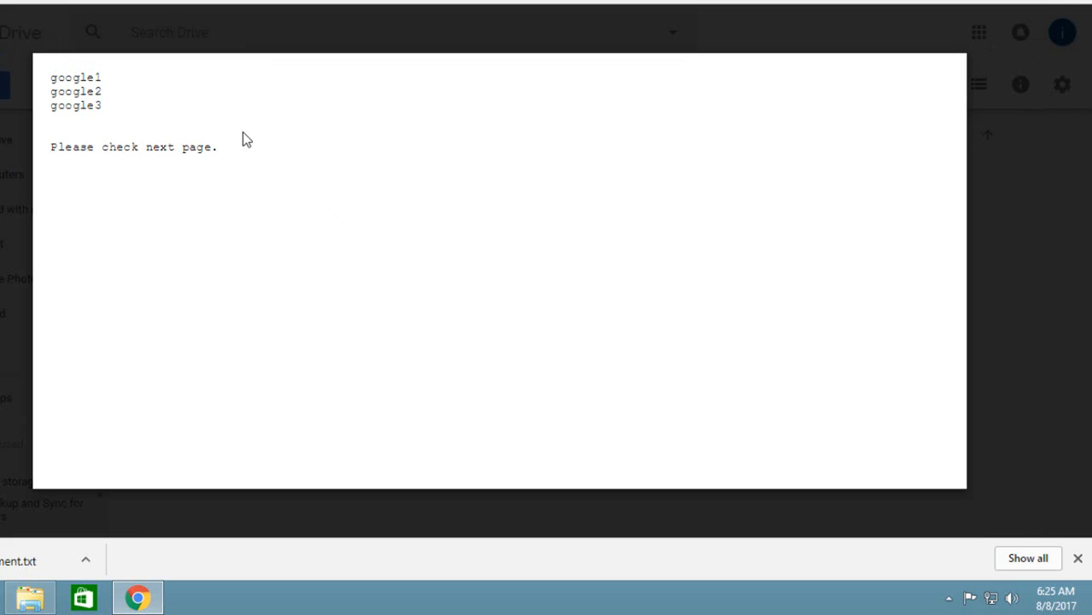
click(199, 527)
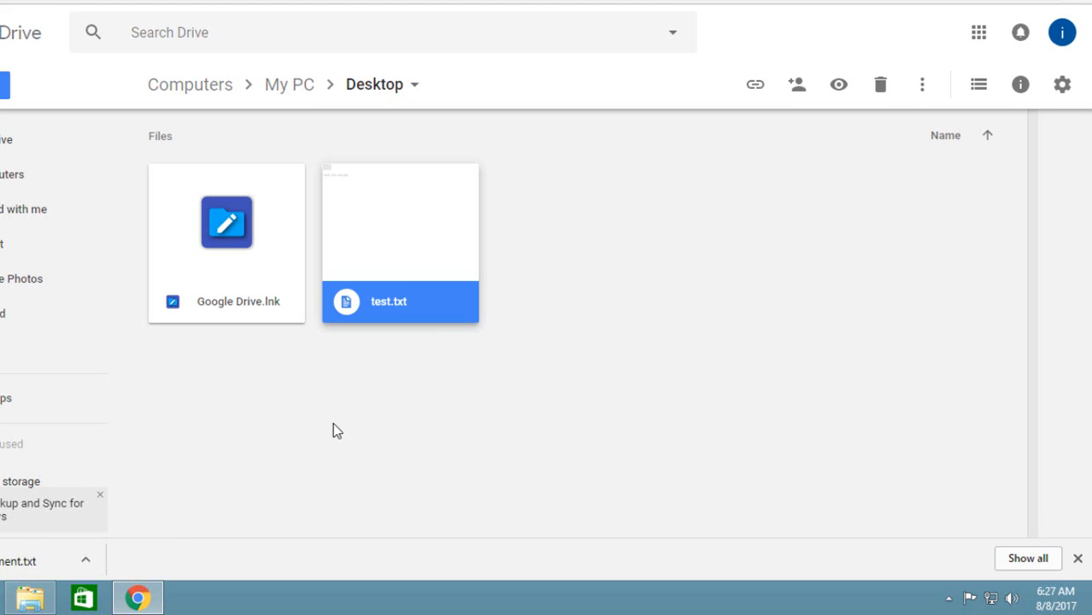
Open the version history of test.txt in Google Drive and download Version 2.
right_click(439, 303)
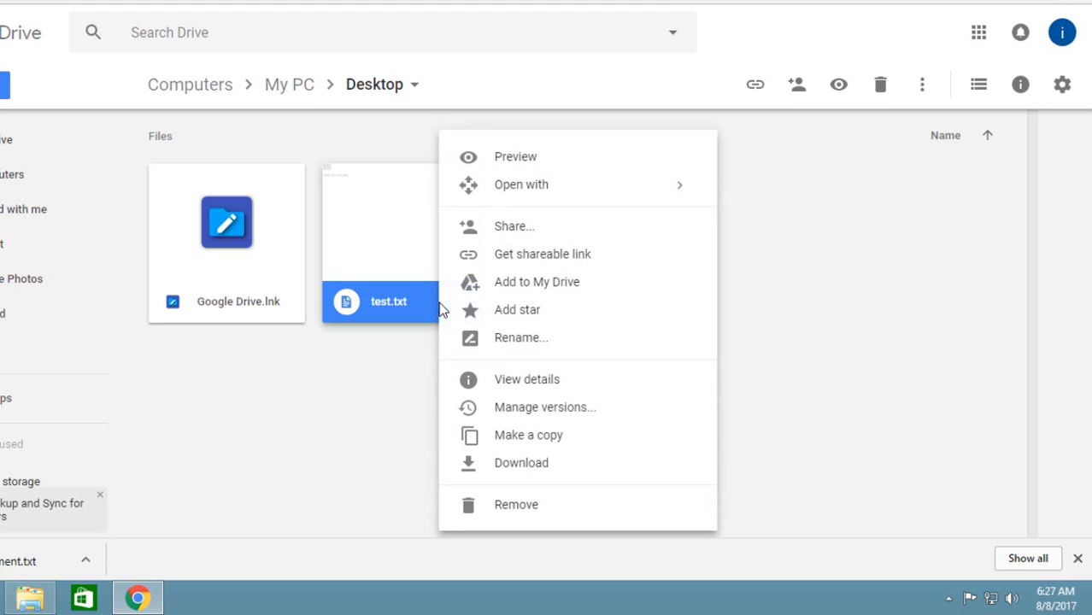
click(527, 408)
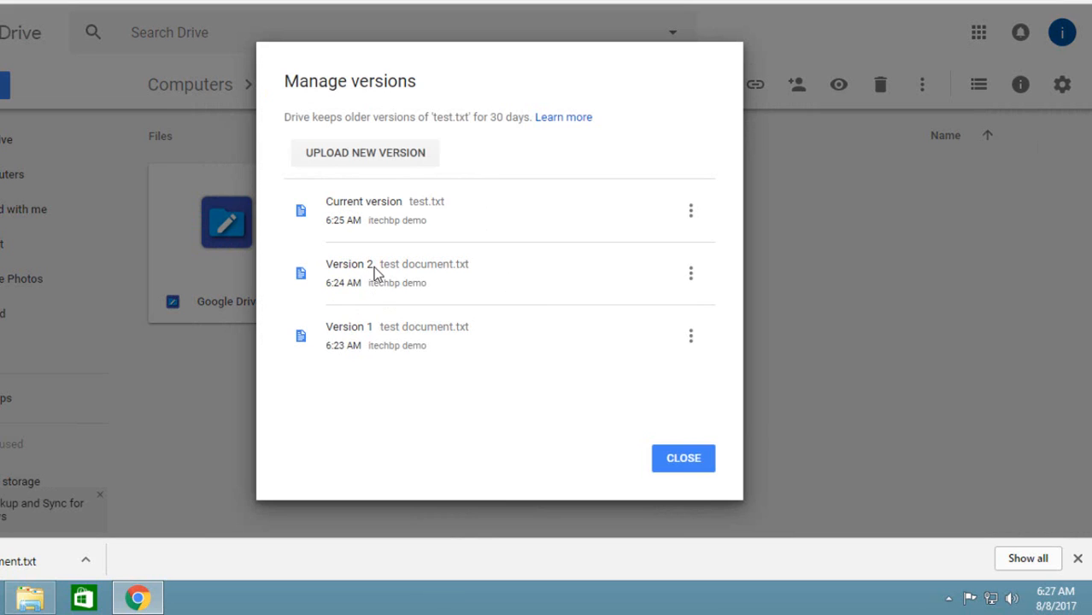
click(690, 275)
click(499, 320)
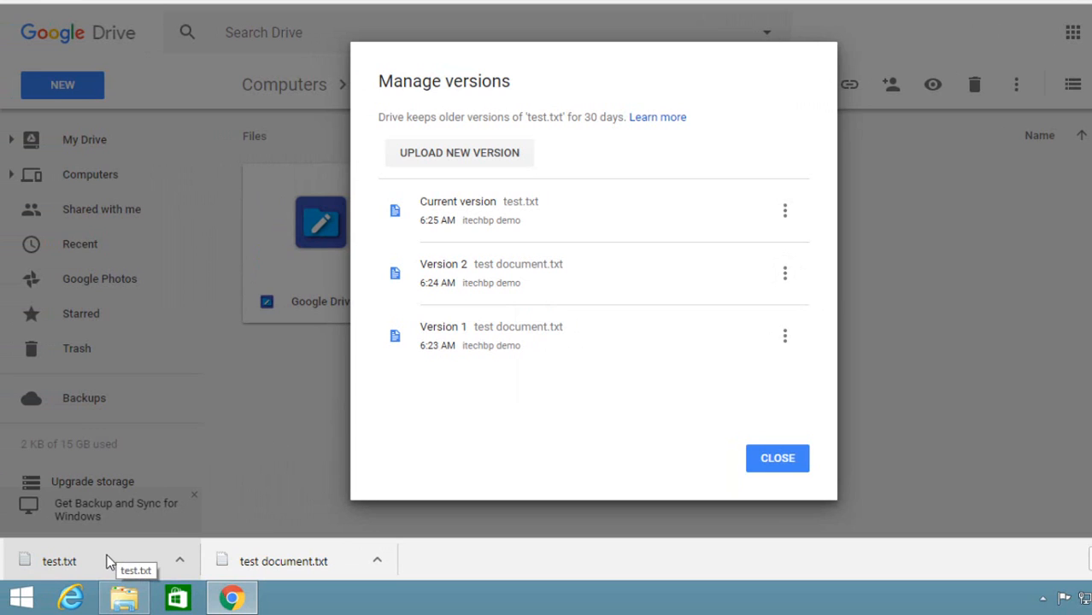
Open the downloaded test.txt and highlight its text, compare it with the test file on the desktop, and close the desktop file.
click(108, 562)
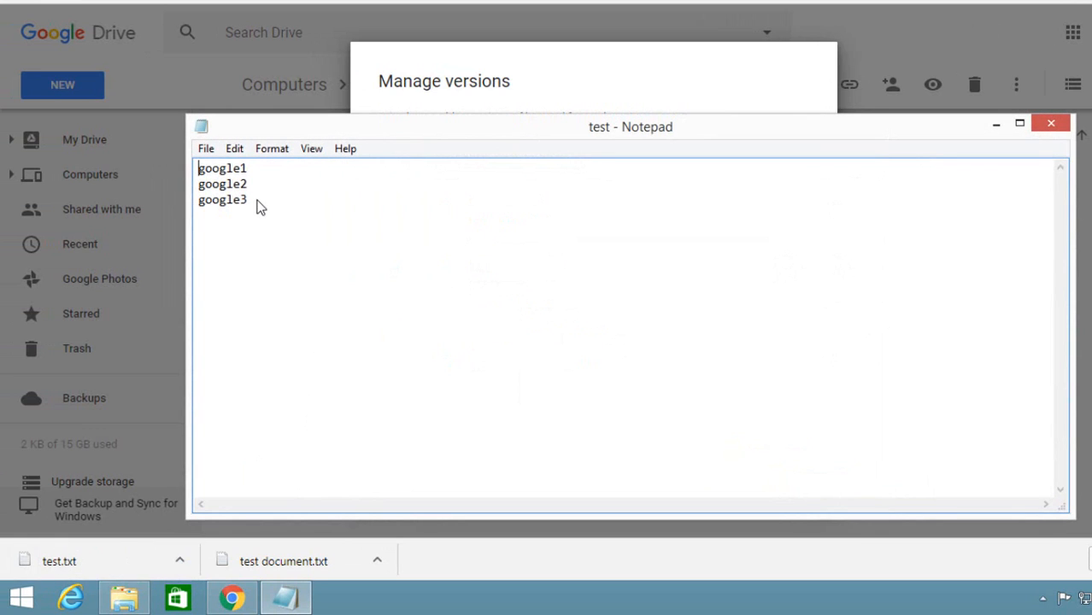
drag(257, 203, 172, 171)
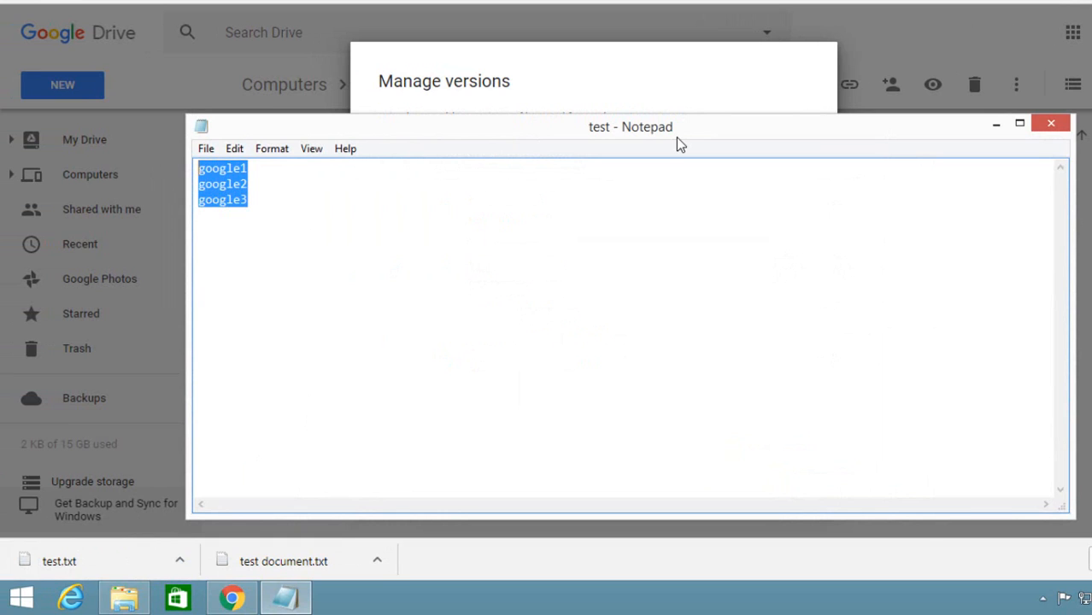
key(super+d)
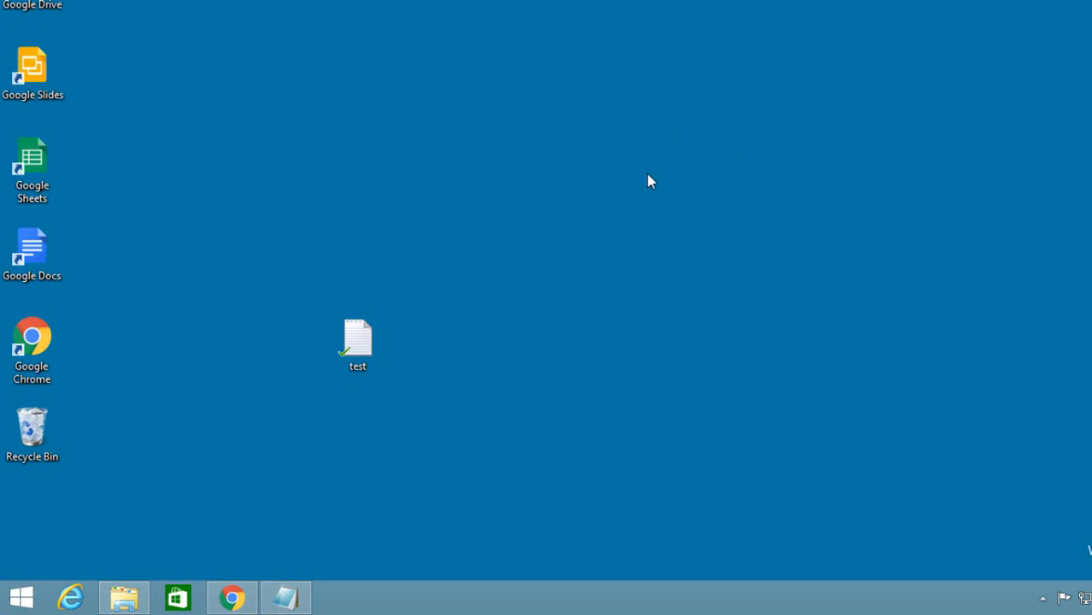
double_click(342, 355)
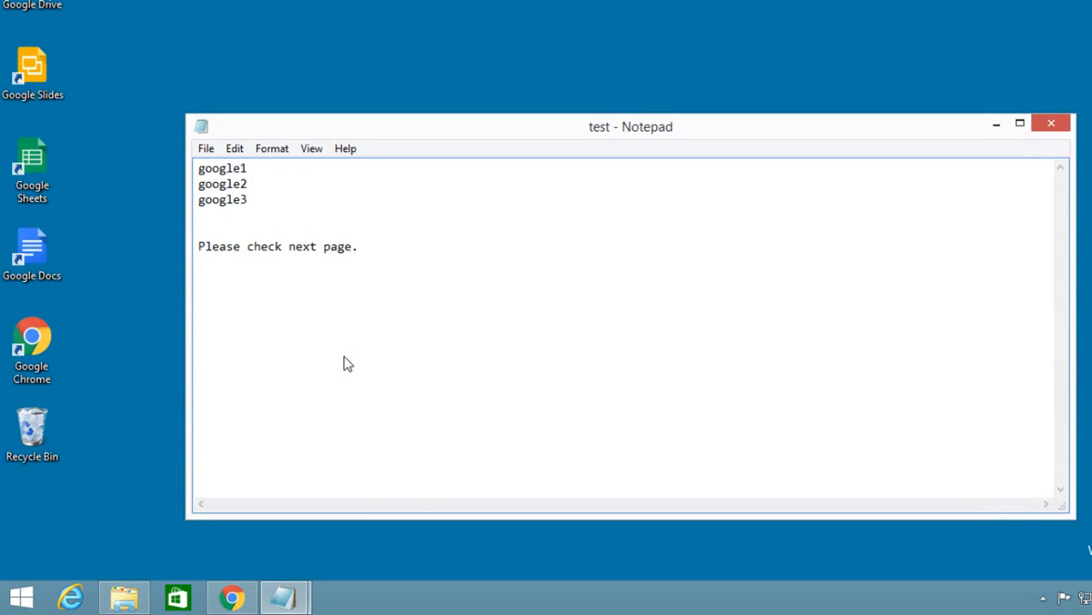
click(1062, 123)
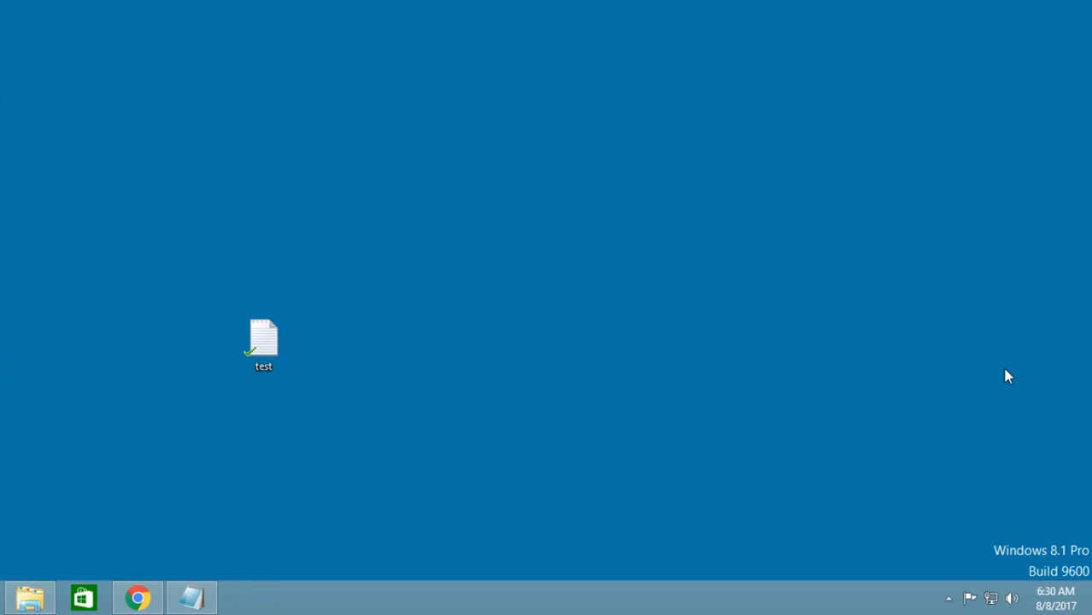
Open the Backup and Sync preferences from its system tray status window.
click(949, 598)
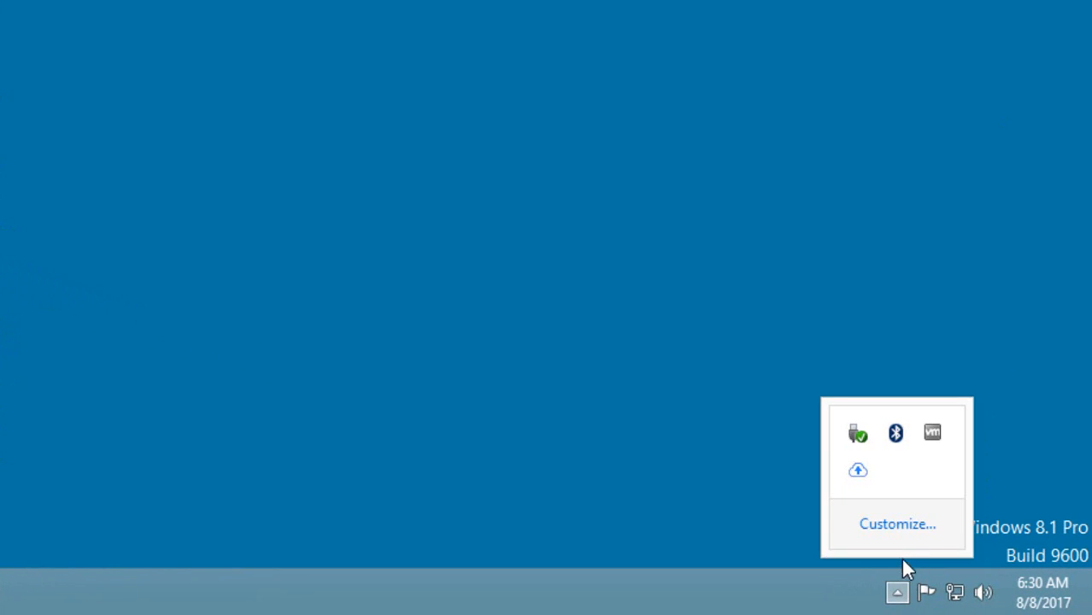
click(866, 471)
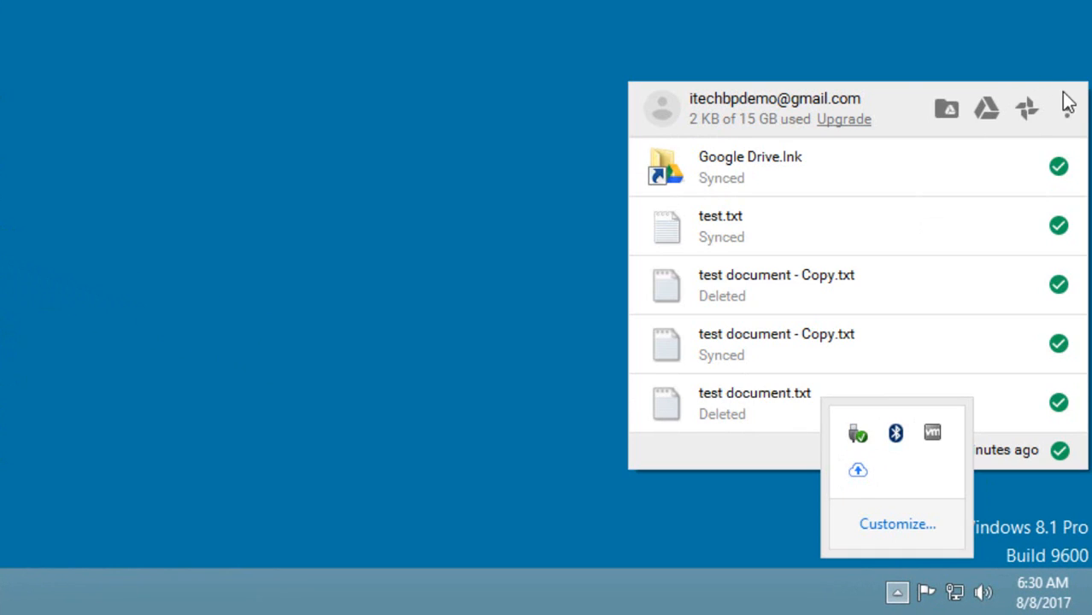
click(1068, 109)
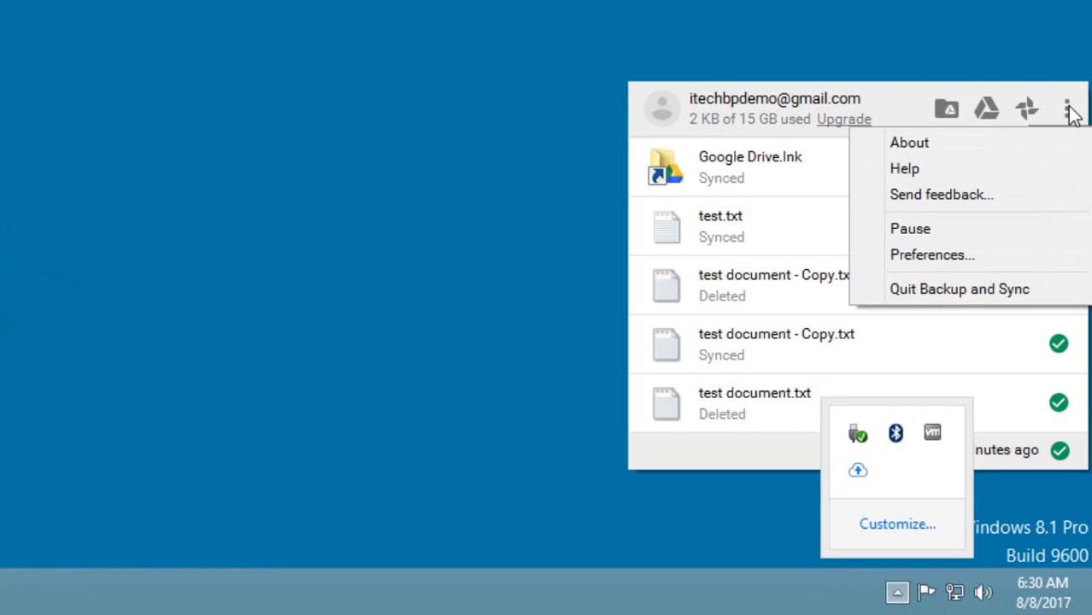
click(936, 256)
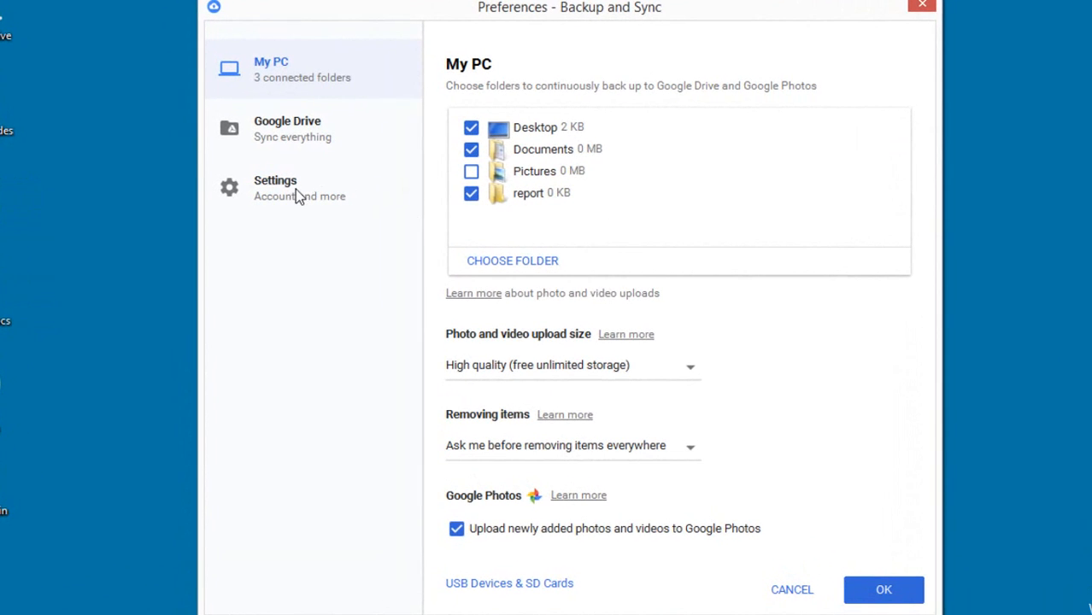
In the preferences' Settings, turn the warning for removing items from a shared folder off and back on.
click(294, 189)
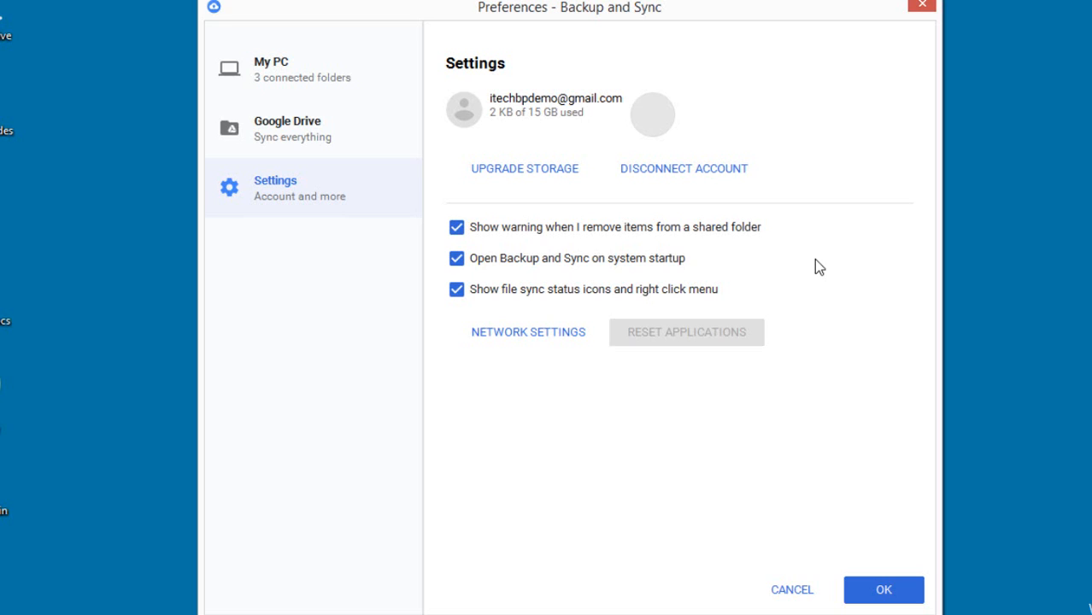
click(457, 234)
click(457, 234)
Exclude the Documents folder from the My PC backup, include it again, and save the preferences.
click(277, 77)
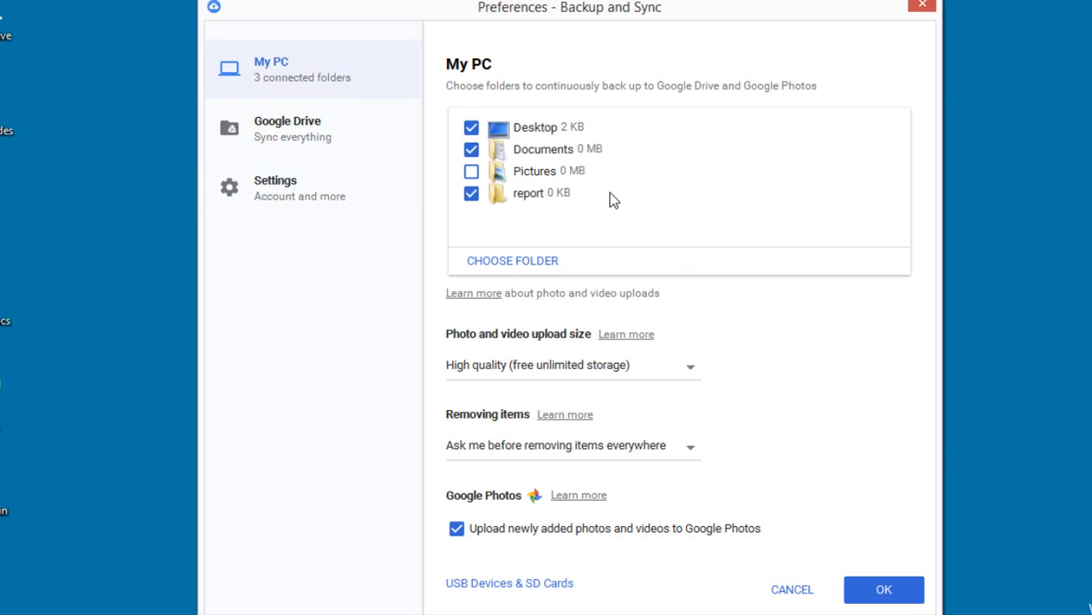
click(472, 151)
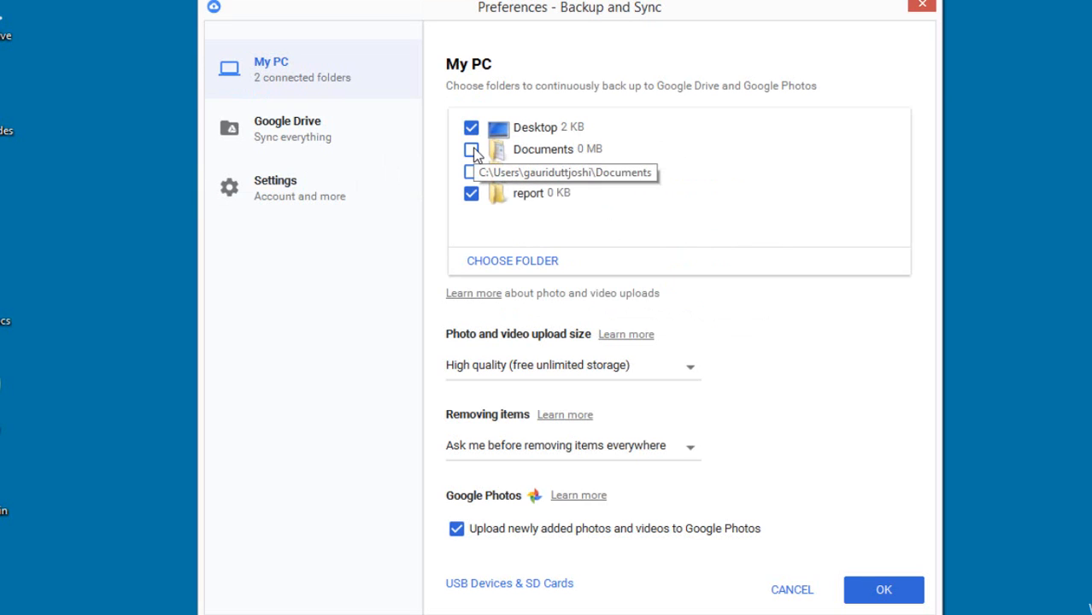
click(471, 150)
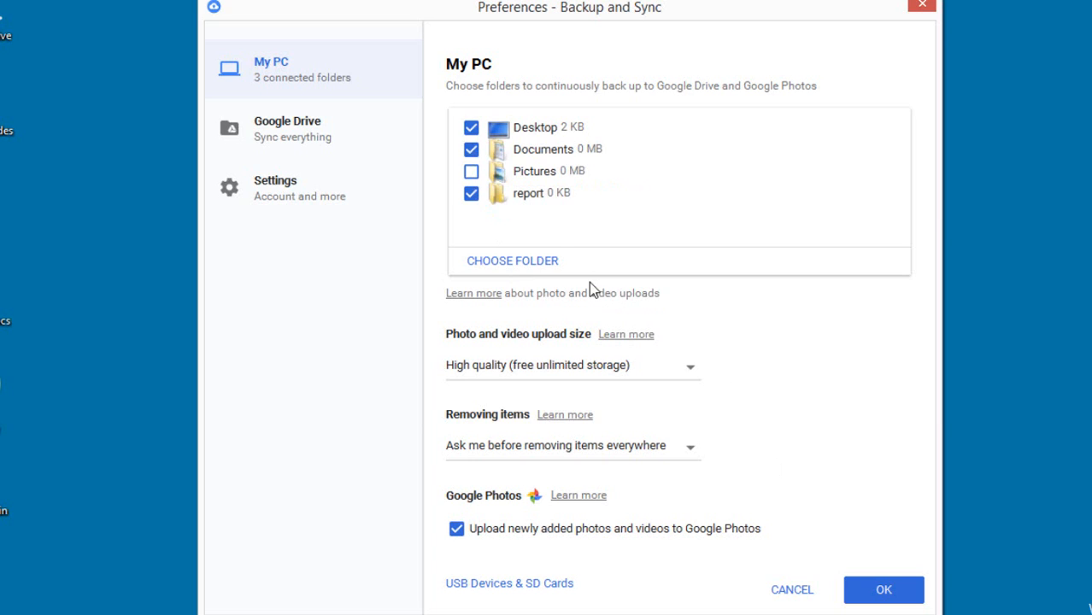
click(884, 591)
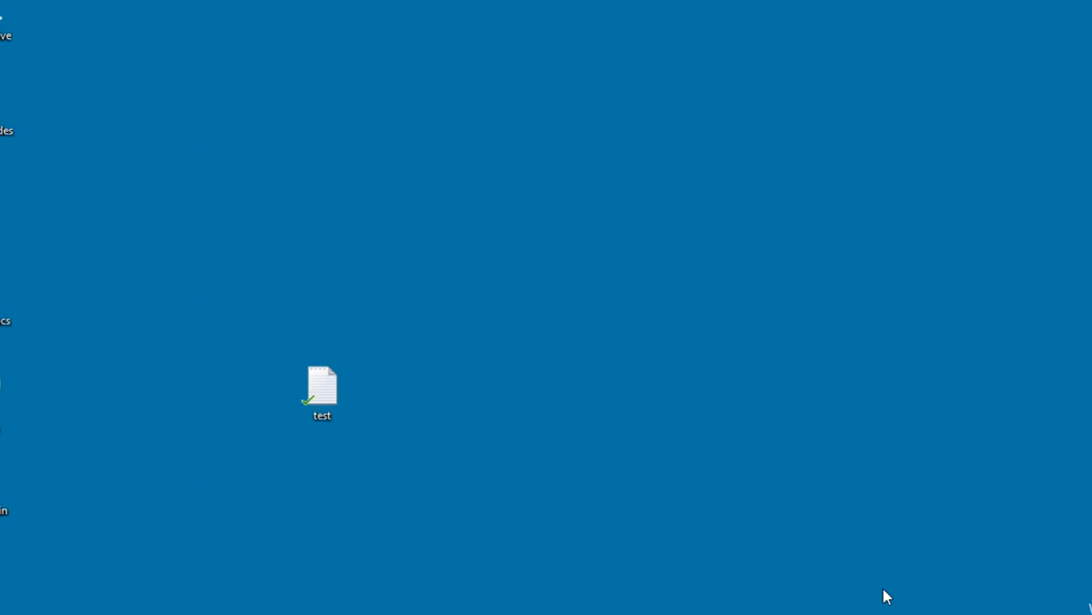